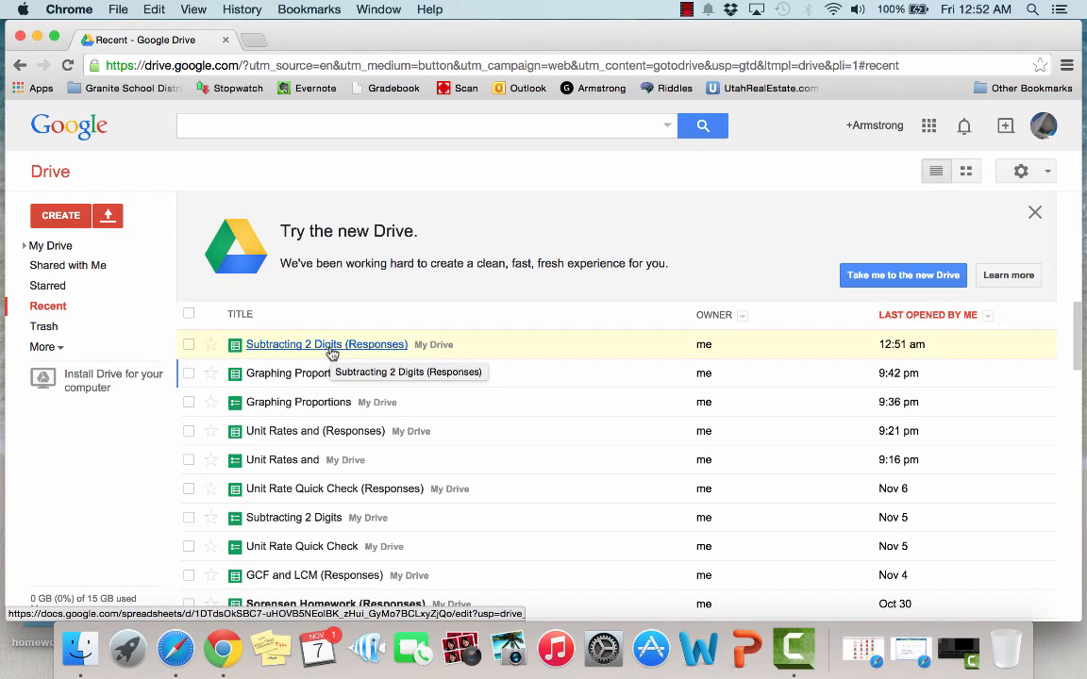
Step: Open the Subtracting 2 Digits (Responses) spreadsheet and review the students' submitted answers to questions 1 to 5
{"action": "left_click", "coordinate": [331, 354]}
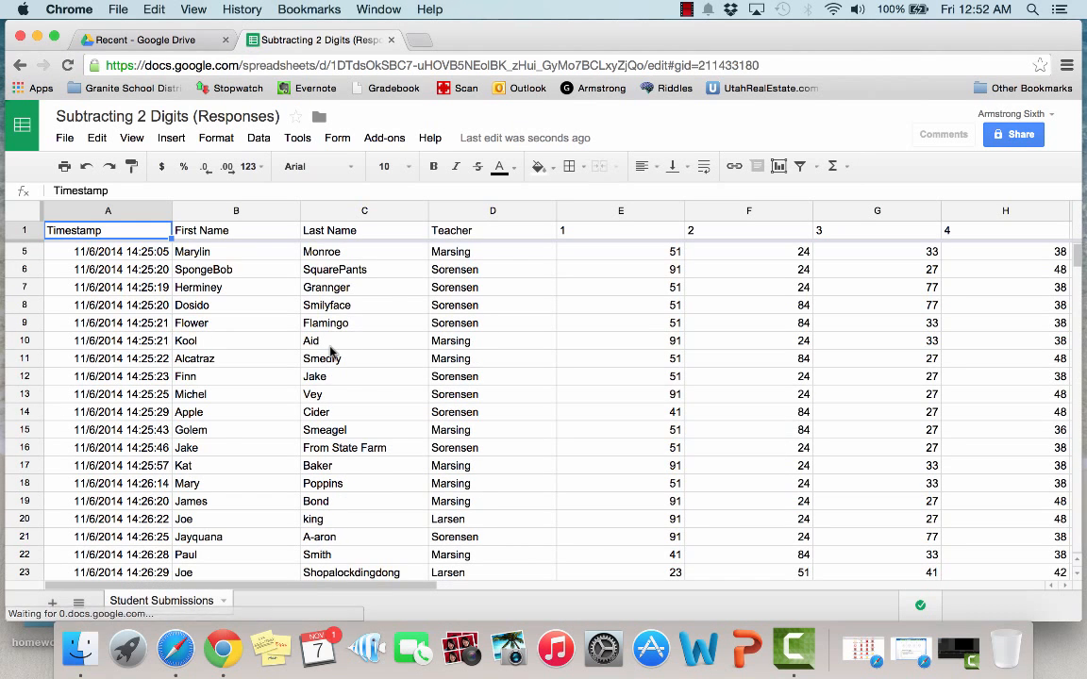
{"action": "scroll", "coordinate": [330, 351], "scroll_direction": "down", "scroll_amount": 5}
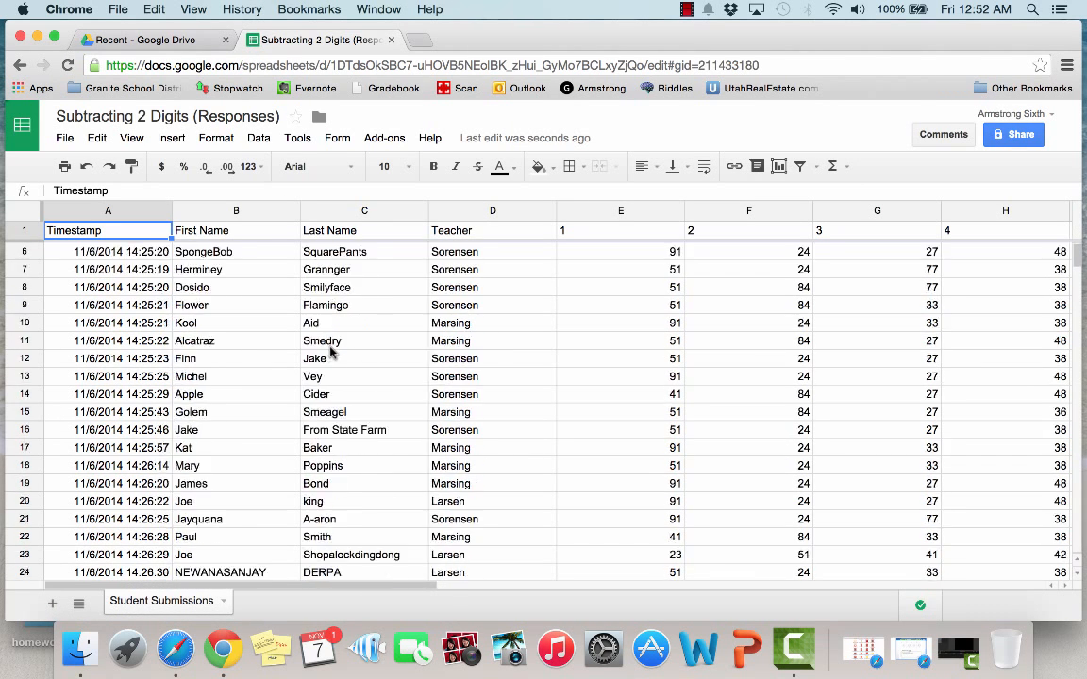
{"action": "scroll", "coordinate": [330, 351], "scroll_direction": "up", "scroll_amount": 5}
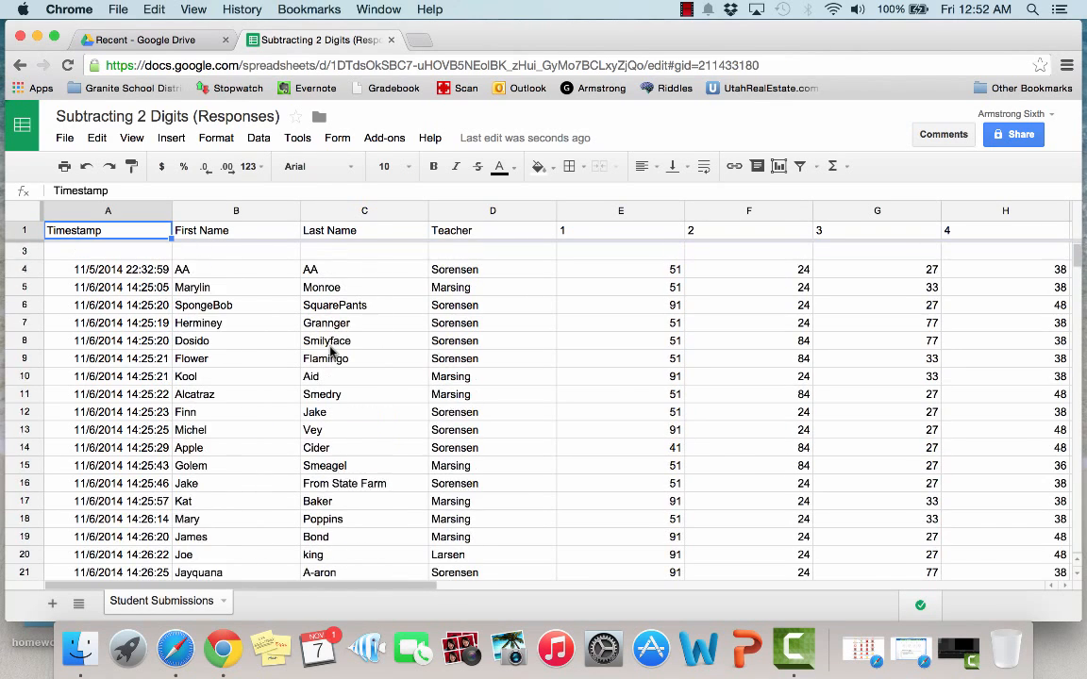
{"action": "scroll", "coordinate": [331, 351], "scroll_direction": "right", "scroll_amount": 5}
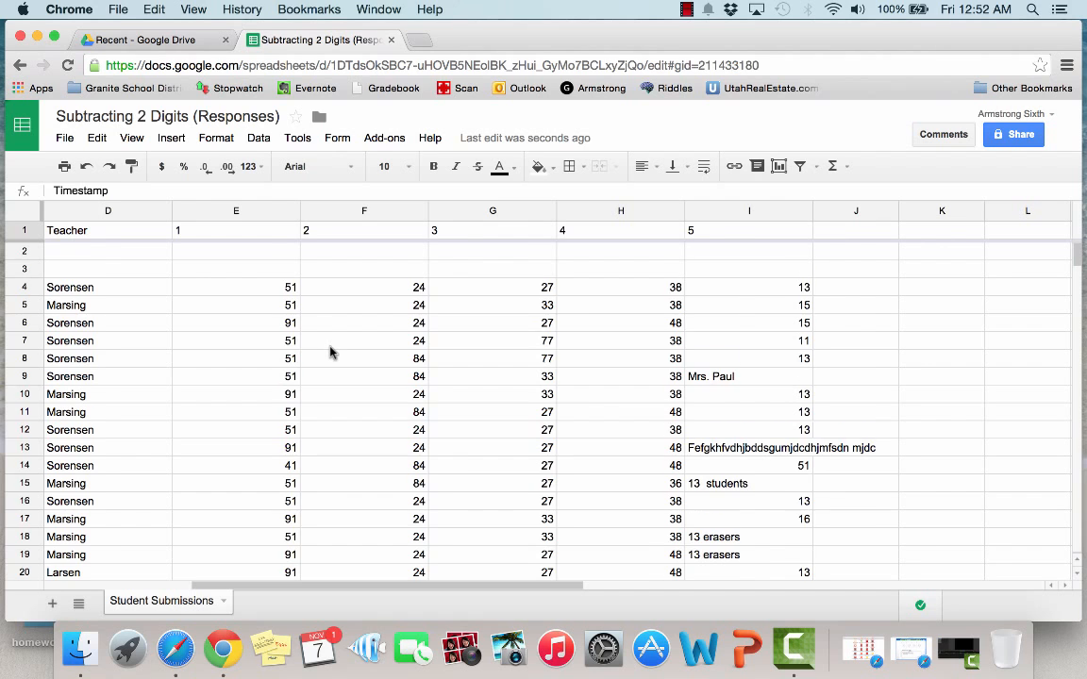
{"action": "scroll", "coordinate": [330, 351], "scroll_direction": "down", "scroll_amount": 3}
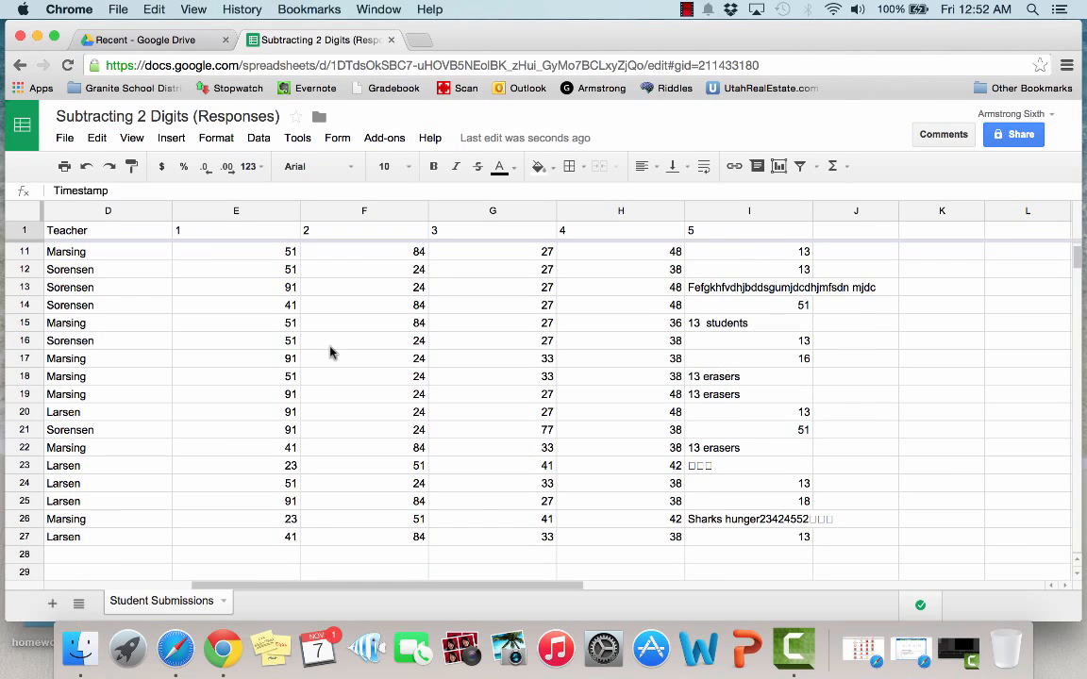
{"action": "scroll", "coordinate": [330, 352], "scroll_direction": "up", "scroll_amount": 3}
{"action": "scroll", "coordinate": [330, 352], "scroll_direction": "up", "scroll_amount": 1}
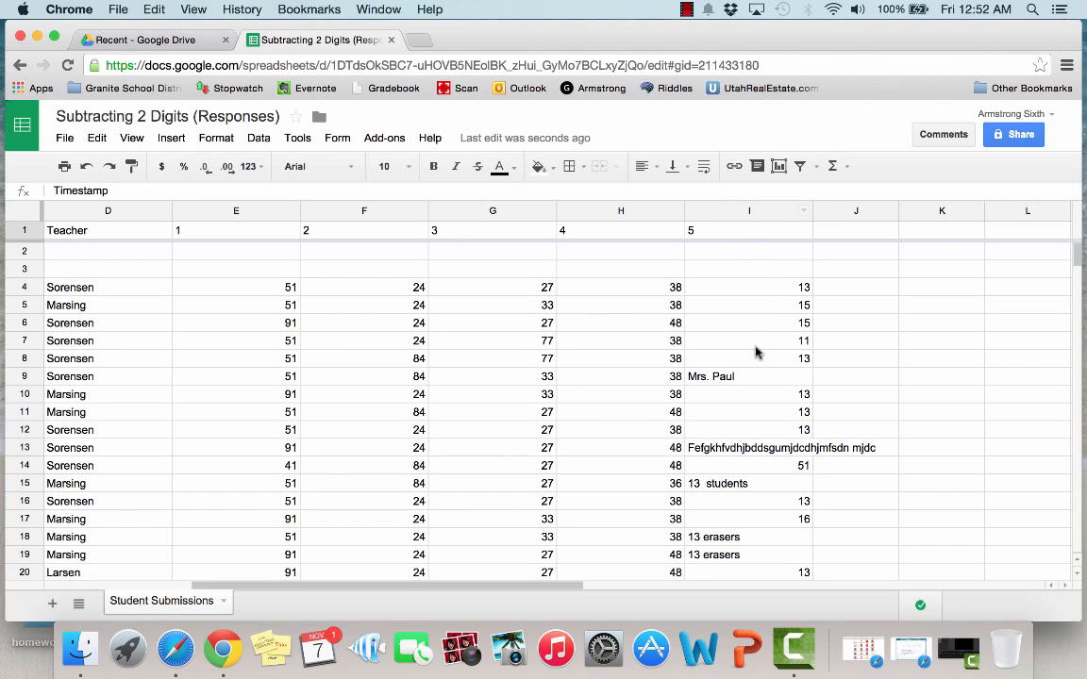
{"action": "scroll", "coordinate": [757, 324], "scroll_direction": "down", "scroll_amount": 1}
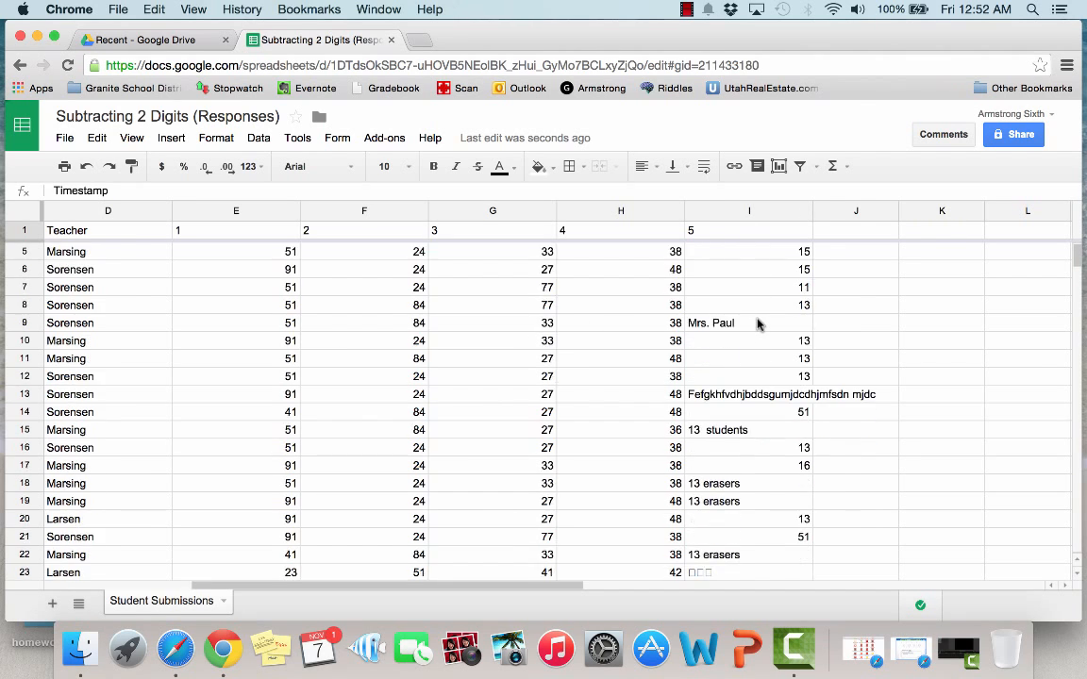
{"action": "scroll", "coordinate": [757, 321], "scroll_direction": "up", "scroll_amount": 1}
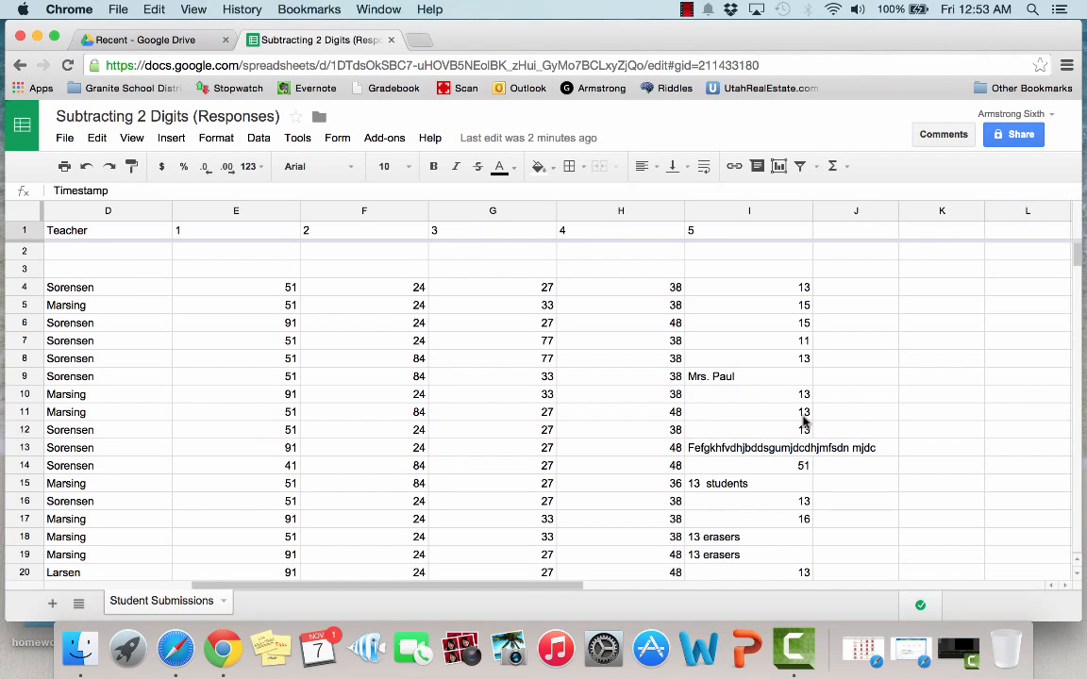
Step: Replace the "13 erasers" answers to question 5 in cells I18, I19 and I22 with 13
{"action": "scroll", "coordinate": [804, 422], "scroll_direction": "down", "scroll_amount": 3}
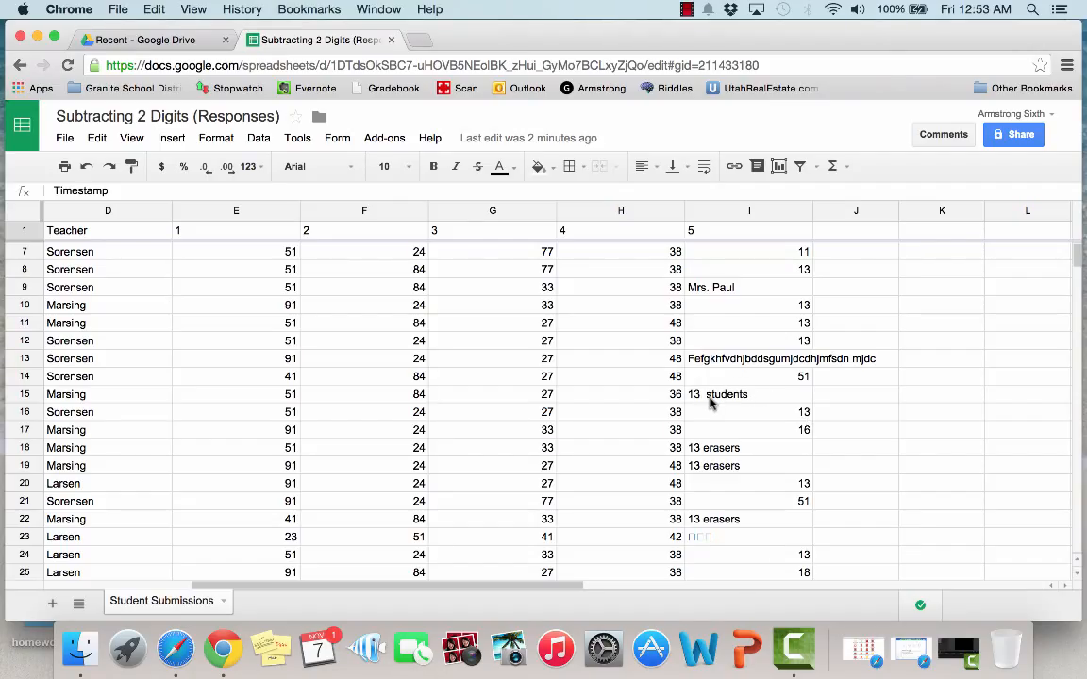
{"action": "left_click", "coordinate": [751, 450]}
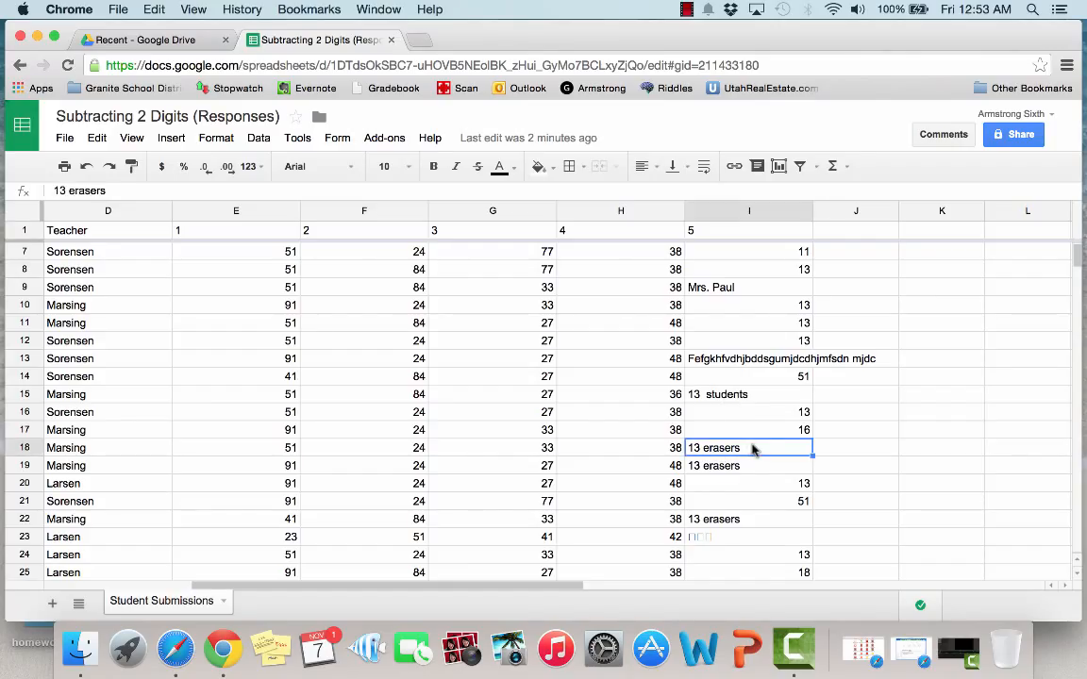
{"action": "type", "text": "13"}
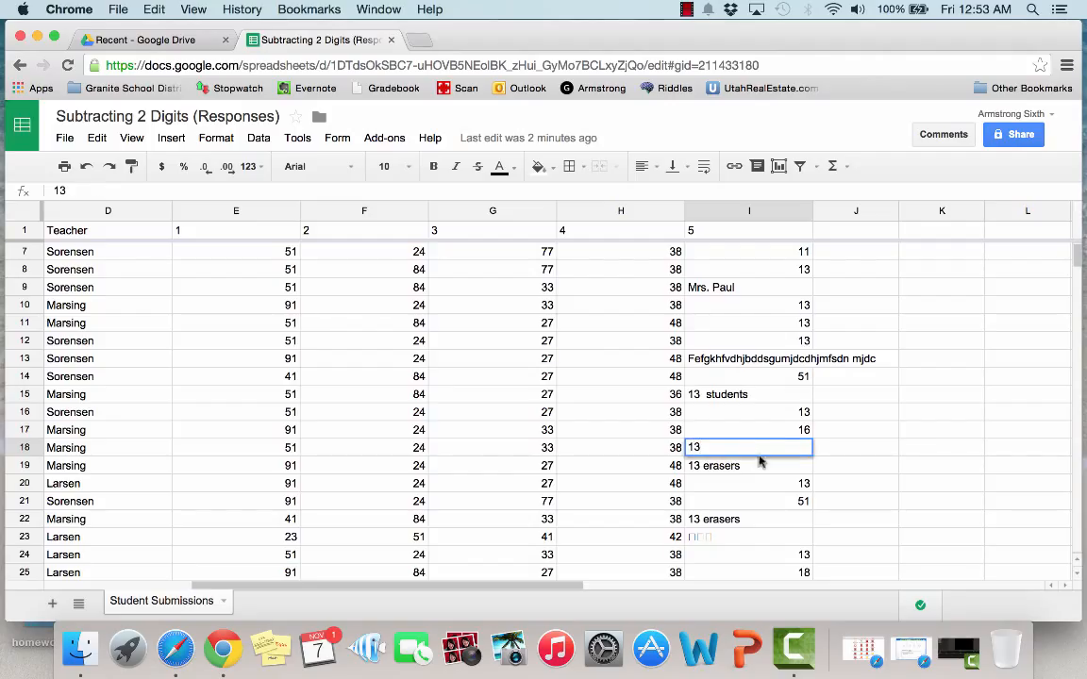
{"action": "key", "text": "Return"}
{"action": "type", "text": "13"}
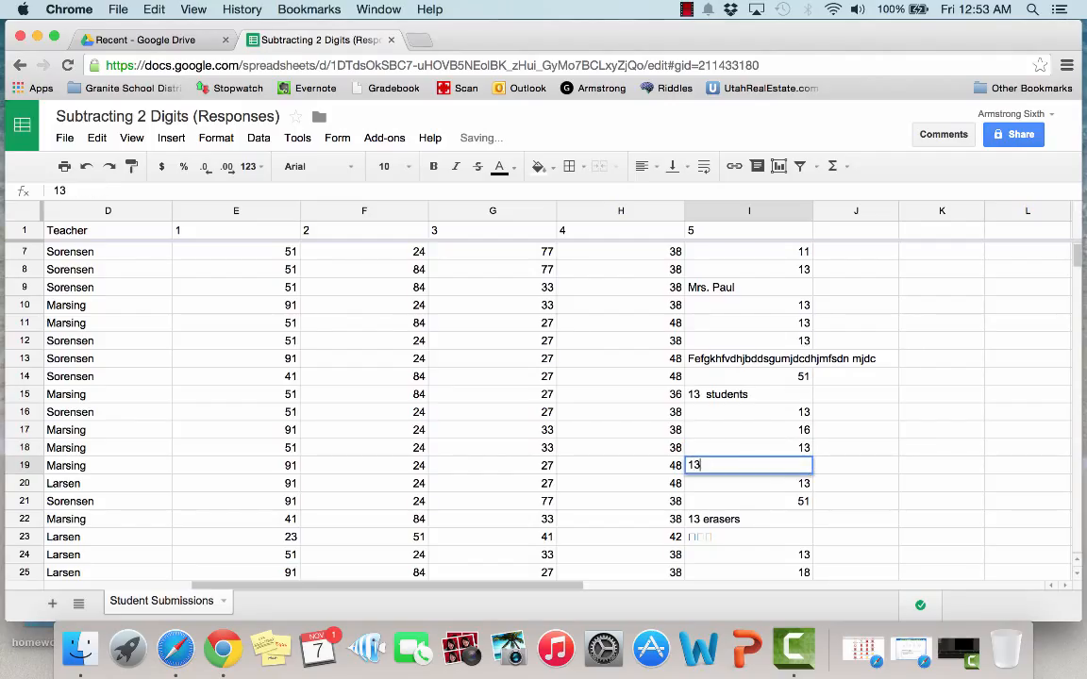
{"action": "left_click", "coordinate": [765, 520]}
{"action": "type", "text": "13"}
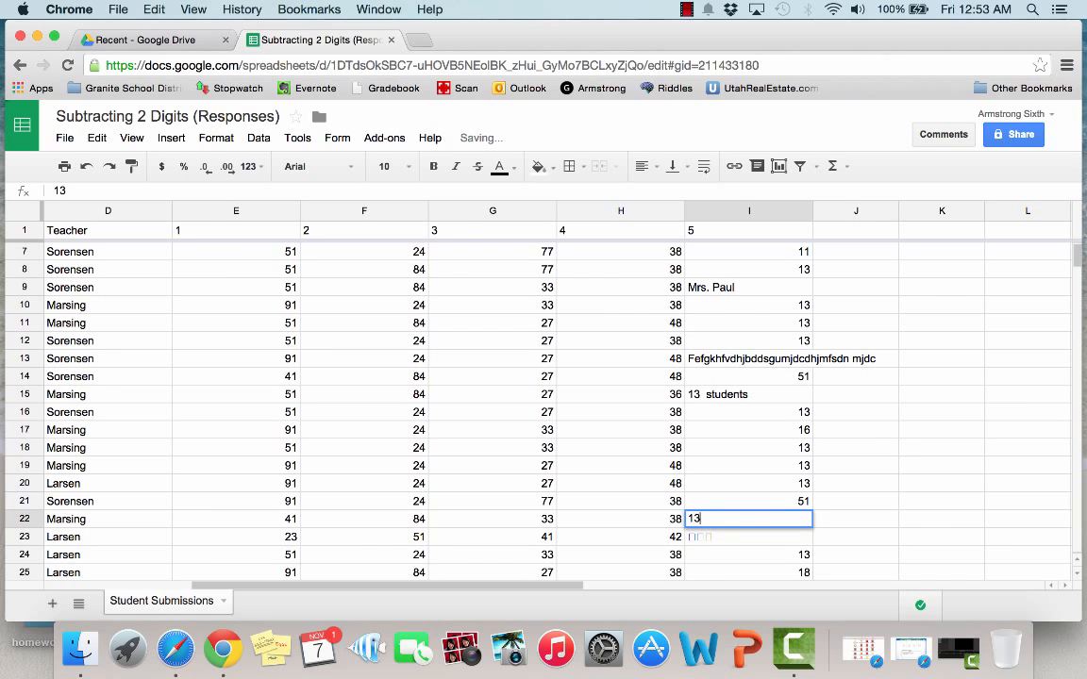
{"action": "left_click", "coordinate": [776, 498]}
Step: Examine the question 5 column for other non-numeric answers and check the student and teacher columns of the submissions
{"action": "scroll", "coordinate": [778, 500], "scroll_direction": "down", "scroll_amount": 5}
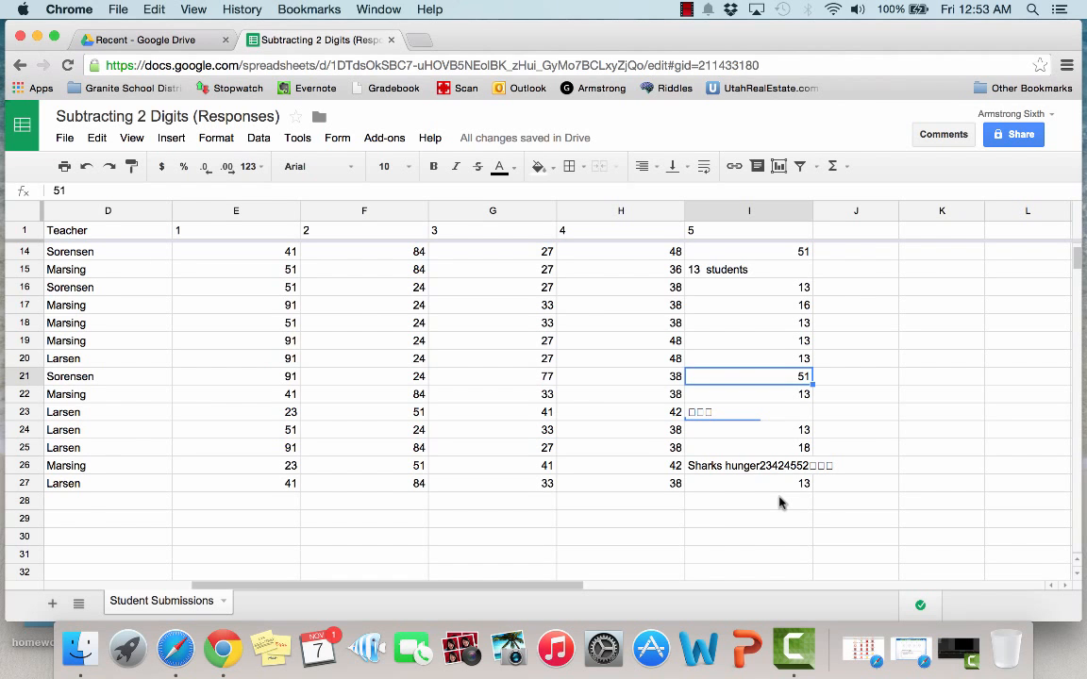
{"action": "scroll", "coordinate": [779, 503], "scroll_direction": "up", "scroll_amount": 5}
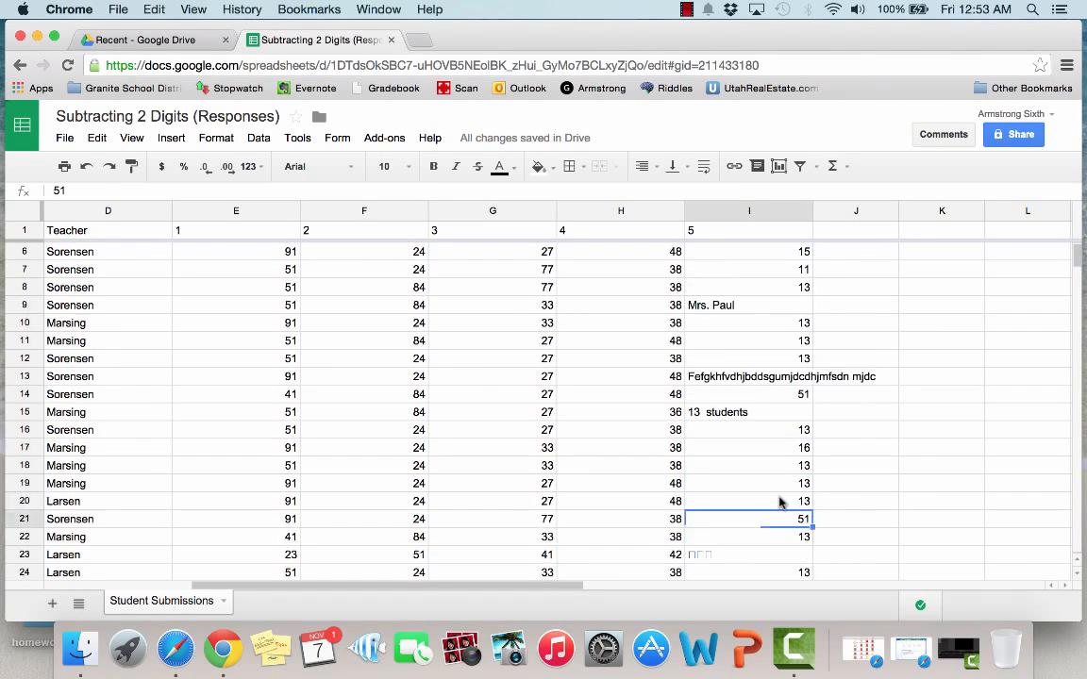
{"action": "scroll", "coordinate": [780, 503], "scroll_direction": "up", "scroll_amount": 3}
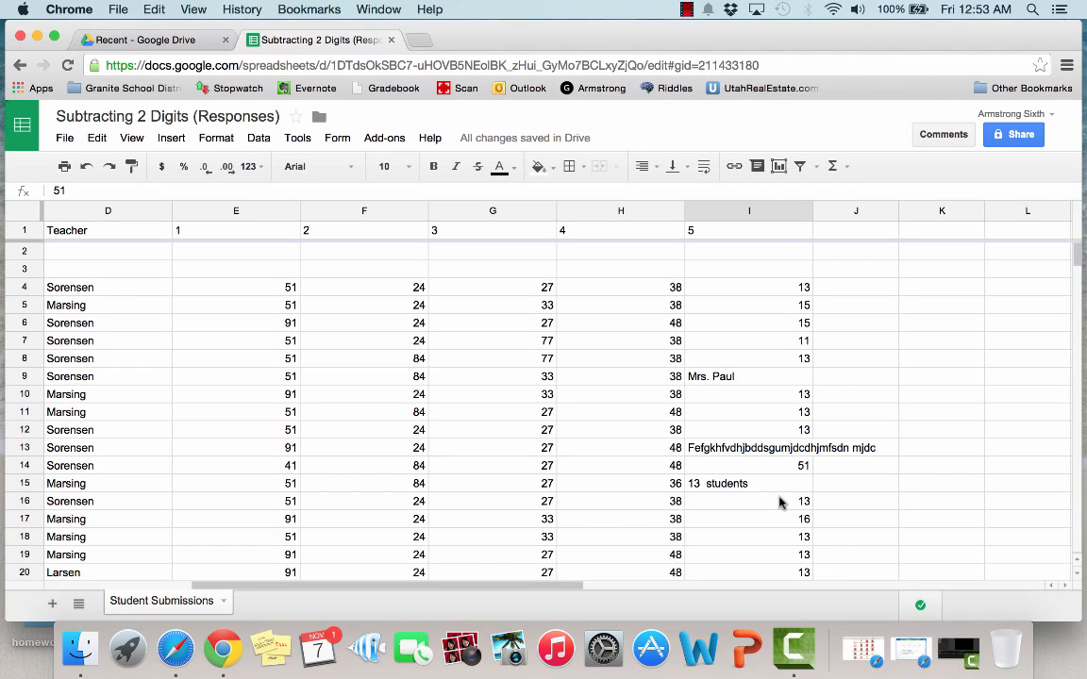
{"action": "scroll", "coordinate": [780, 503], "scroll_direction": "down", "scroll_amount": 5}
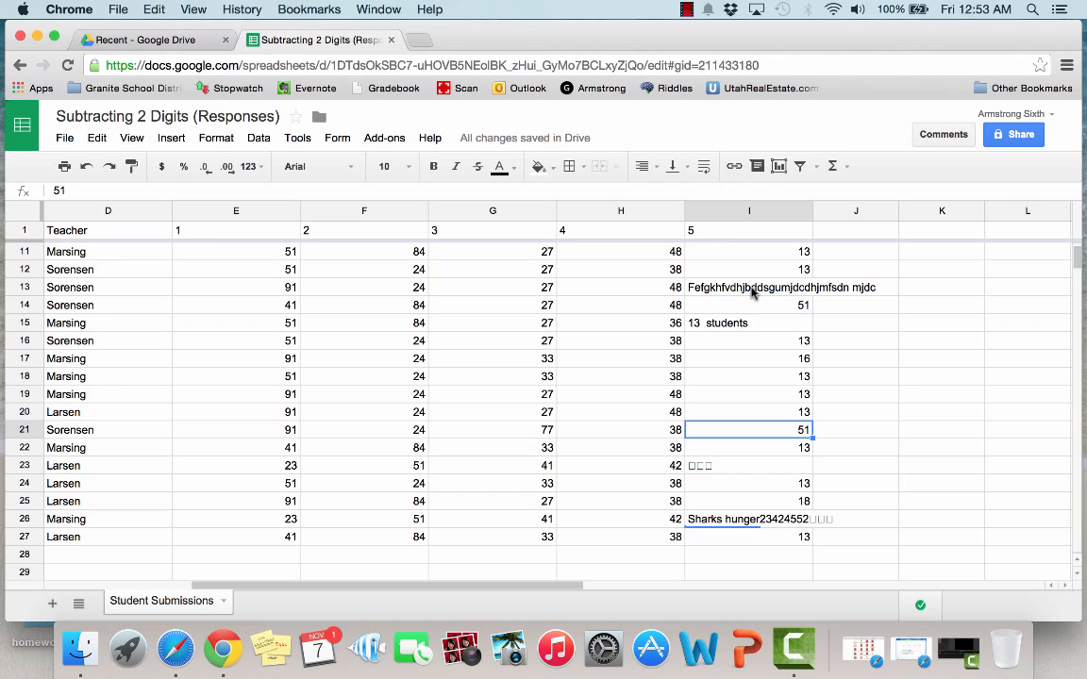
{"action": "scroll", "coordinate": [752, 293], "scroll_direction": "up", "scroll_amount": 5}
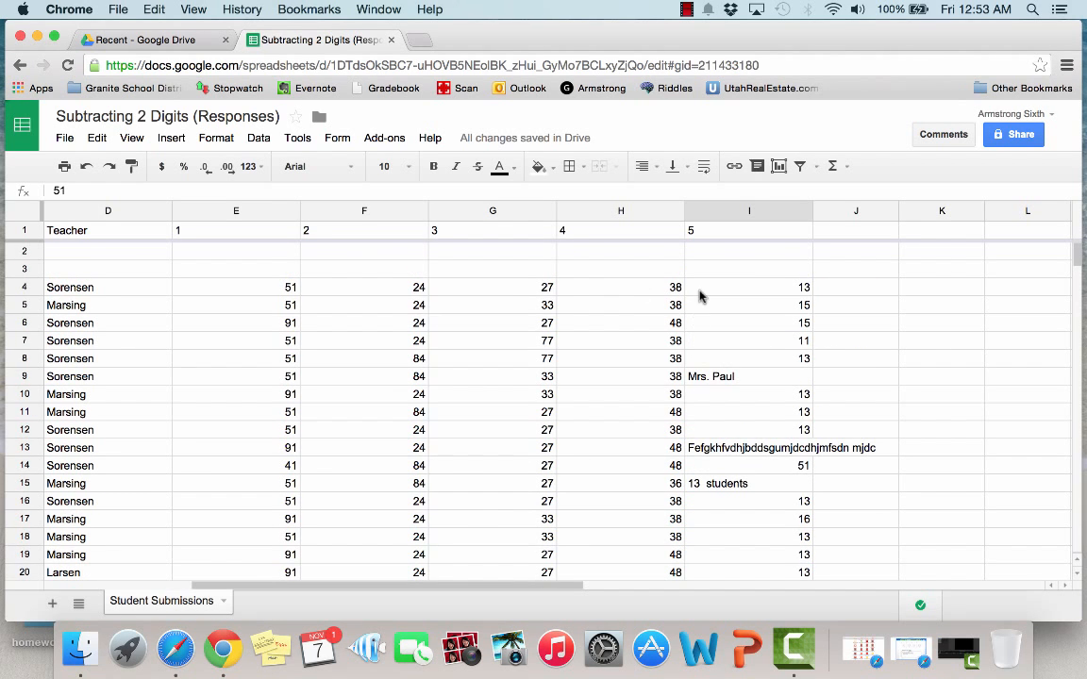
{"action": "scroll", "coordinate": [558, 341], "scroll_direction": "left", "scroll_amount": 5}
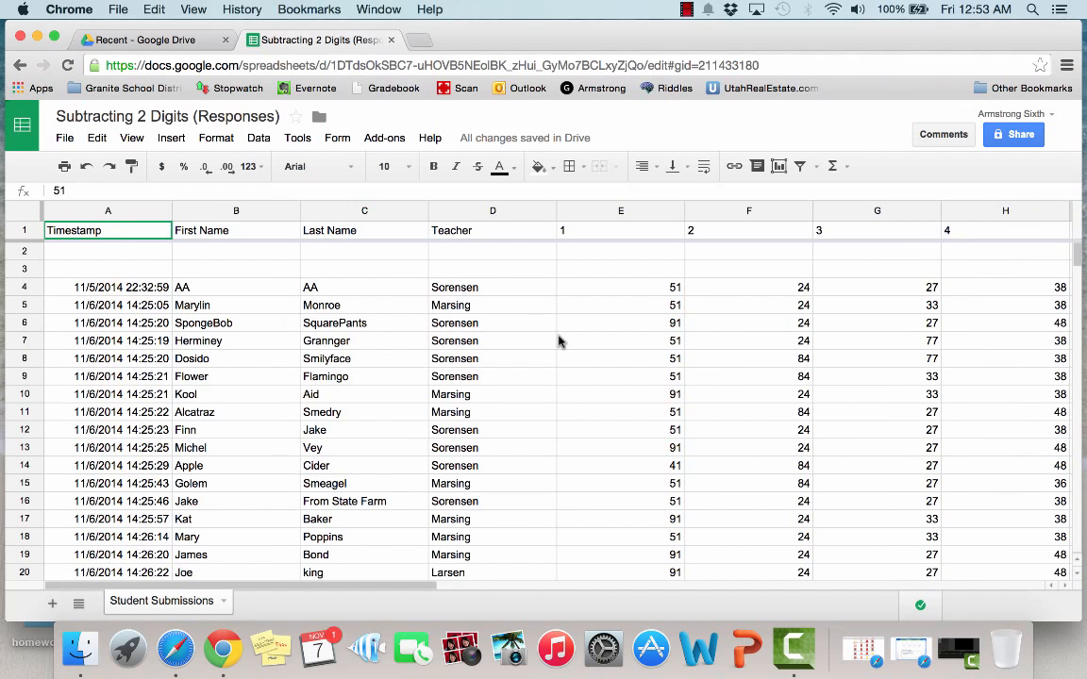
{"action": "scroll", "coordinate": [558, 340], "scroll_direction": "down", "scroll_amount": 3}
{"action": "scroll", "coordinate": [558, 341], "scroll_direction": "up", "scroll_amount": 3}
Step: Search the add-on store for "flubaroo" to check the Flubaroo add-on, and close the store
{"action": "left_click", "coordinate": [395, 143]}
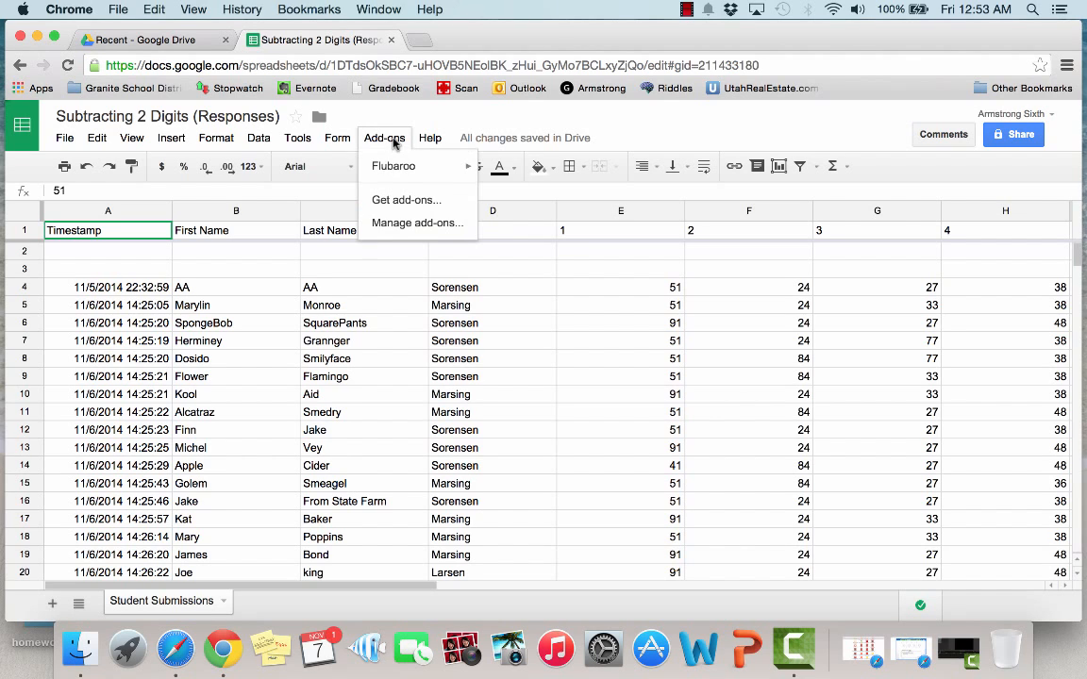
{"action": "left_click", "coordinate": [401, 201]}
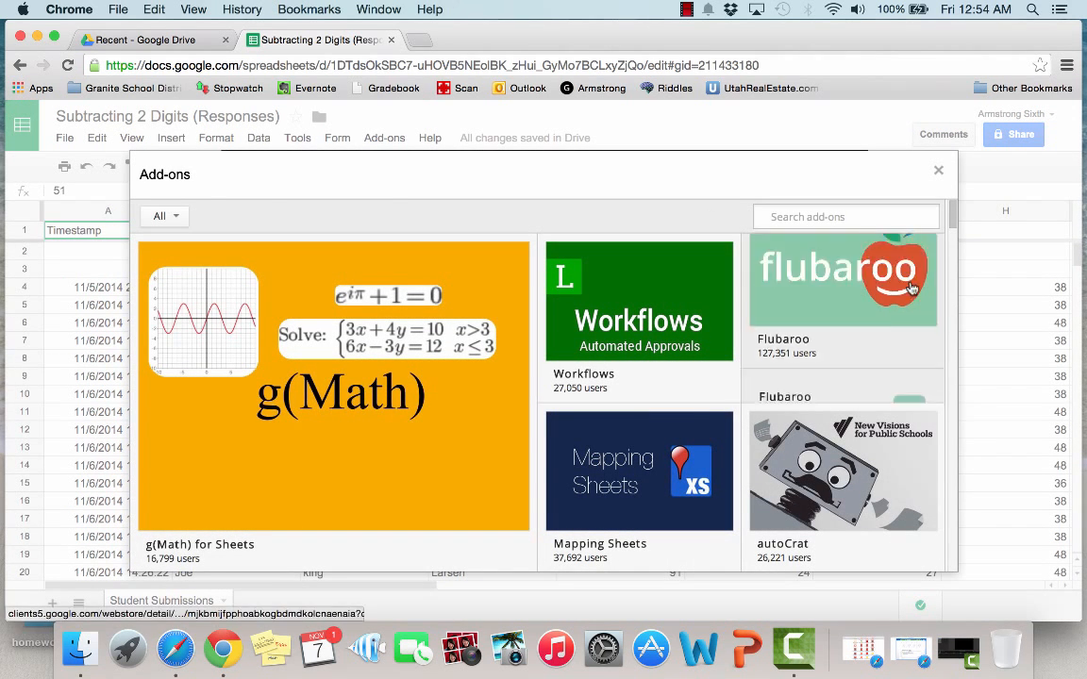
{"action": "mouse_move", "coordinate": [840, 292]}
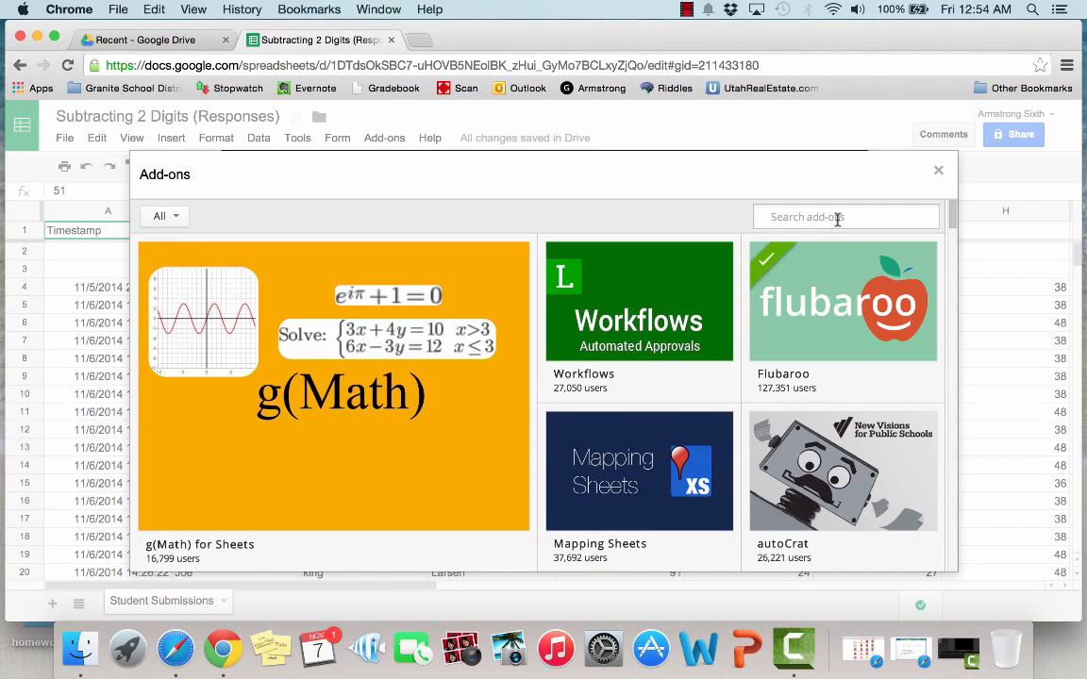
{"action": "type", "text": "flubaroo"}
{"action": "key", "text": "Return"}
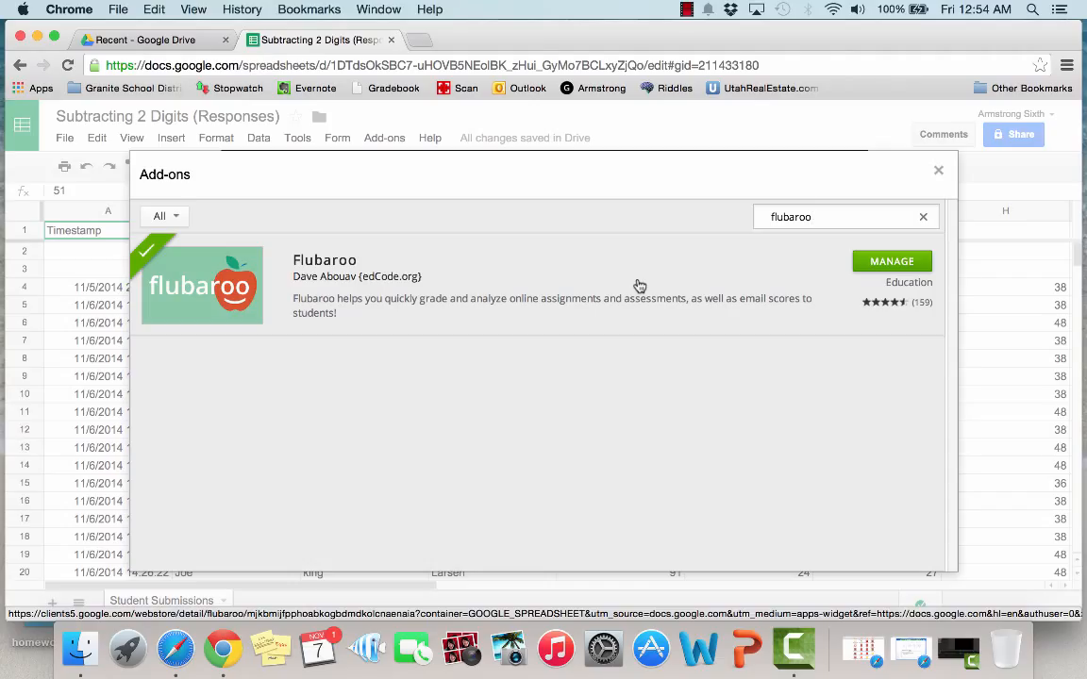
{"action": "left_click", "coordinate": [939, 172]}
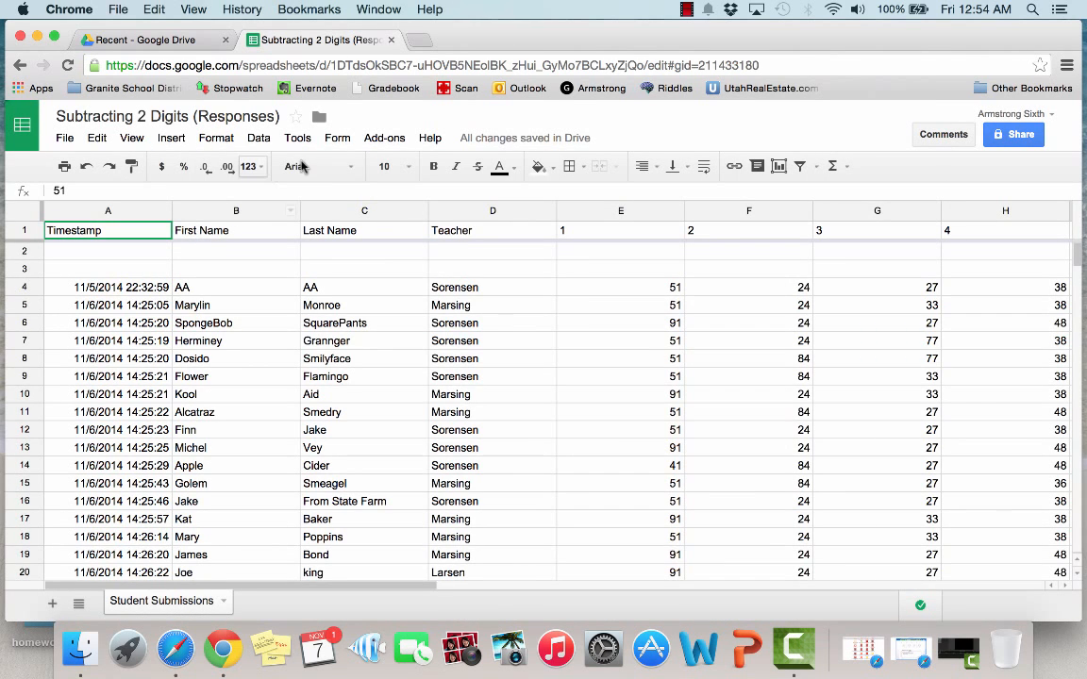
Step: Start grading the assignment with Flubaroo, keeping question 5 at 1 Point and accepting the suggested grading options
{"action": "left_click", "coordinate": [381, 140]}
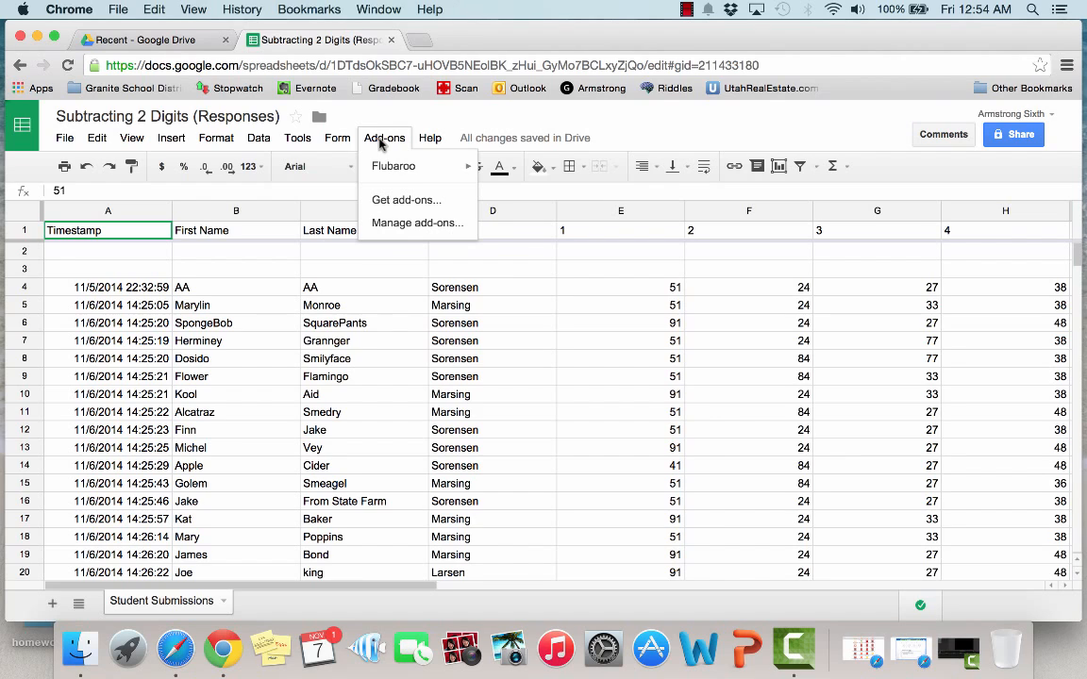
{"action": "mouse_move", "coordinate": [417, 167]}
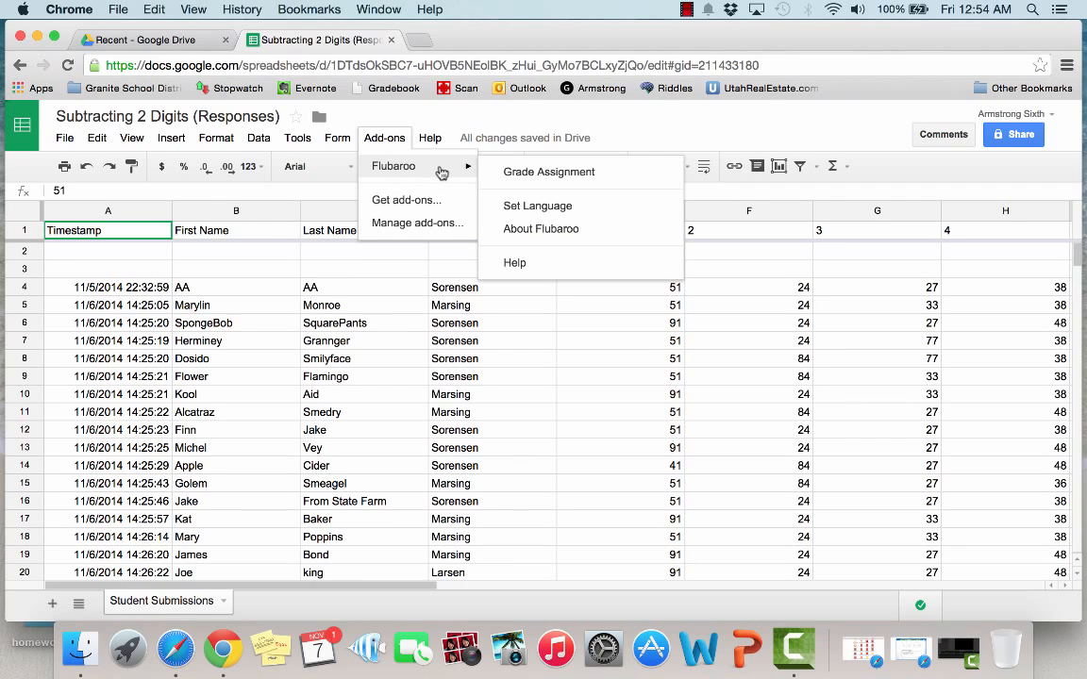
{"action": "left_click", "coordinate": [521, 181]}
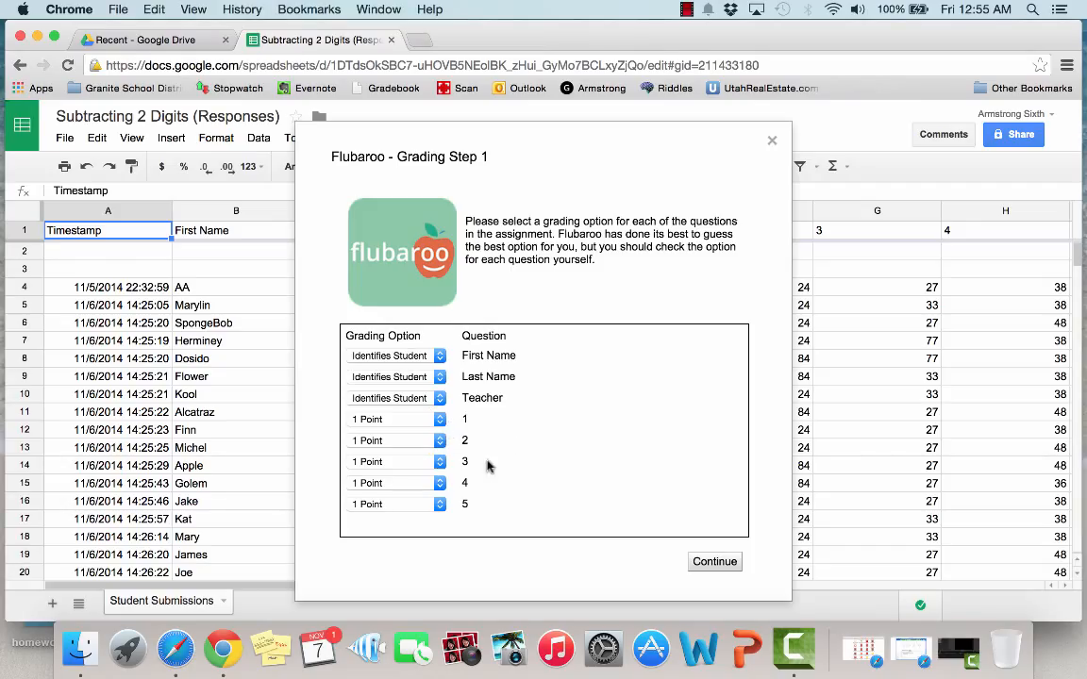
{"action": "left_click", "coordinate": [440, 506]}
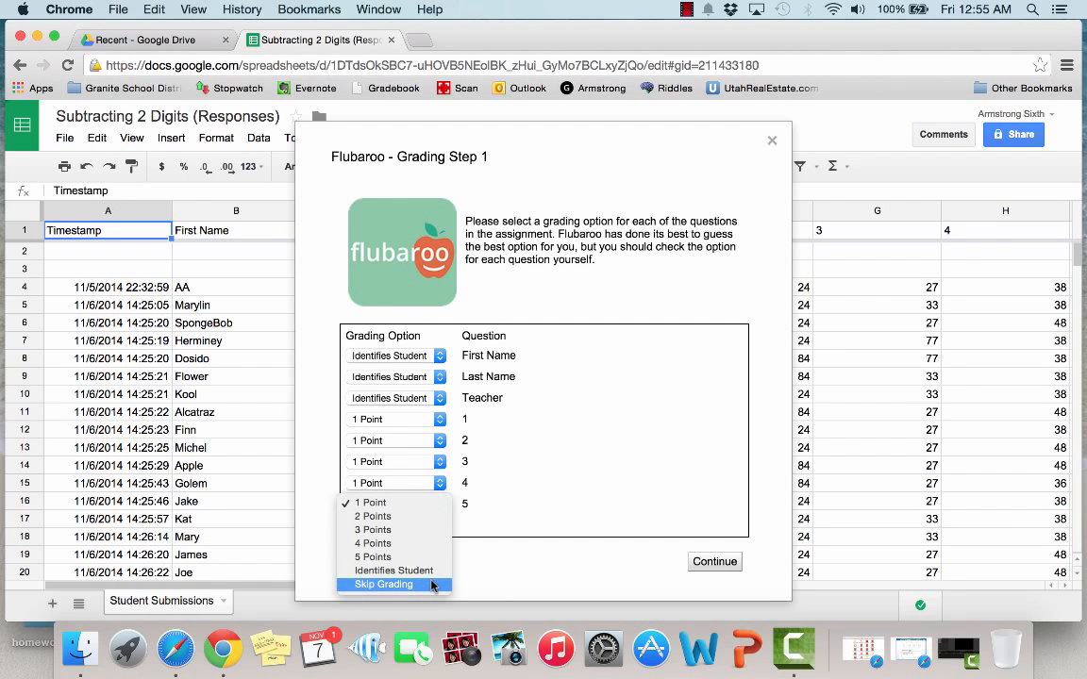
{"action": "left_click", "coordinate": [420, 504]}
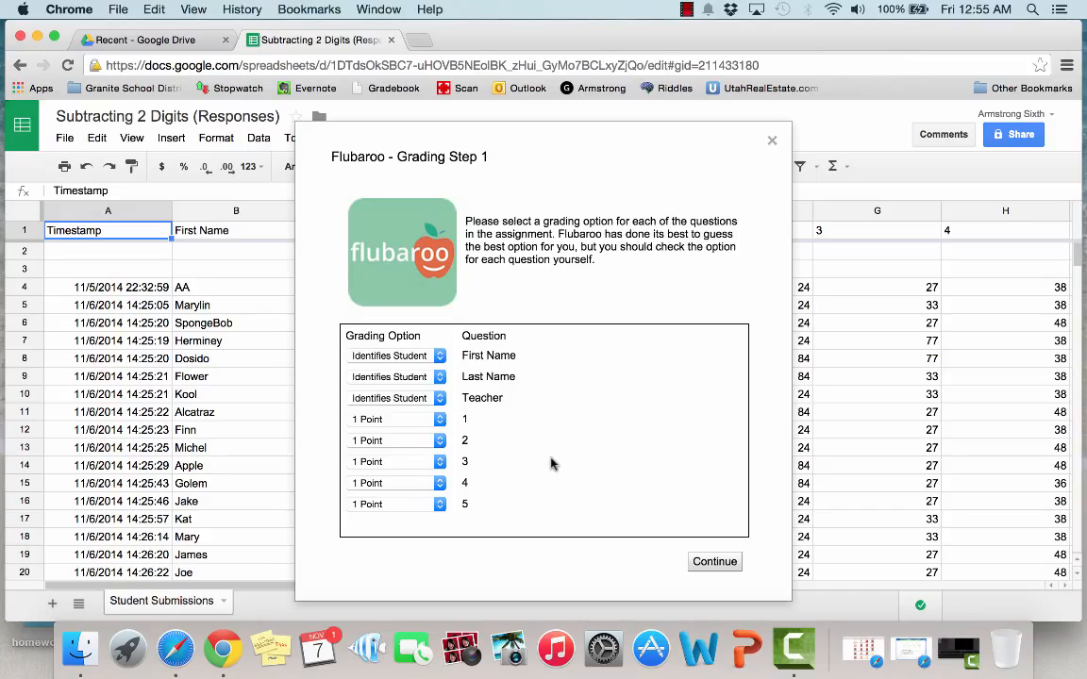
{"action": "left_click", "coordinate": [715, 562]}
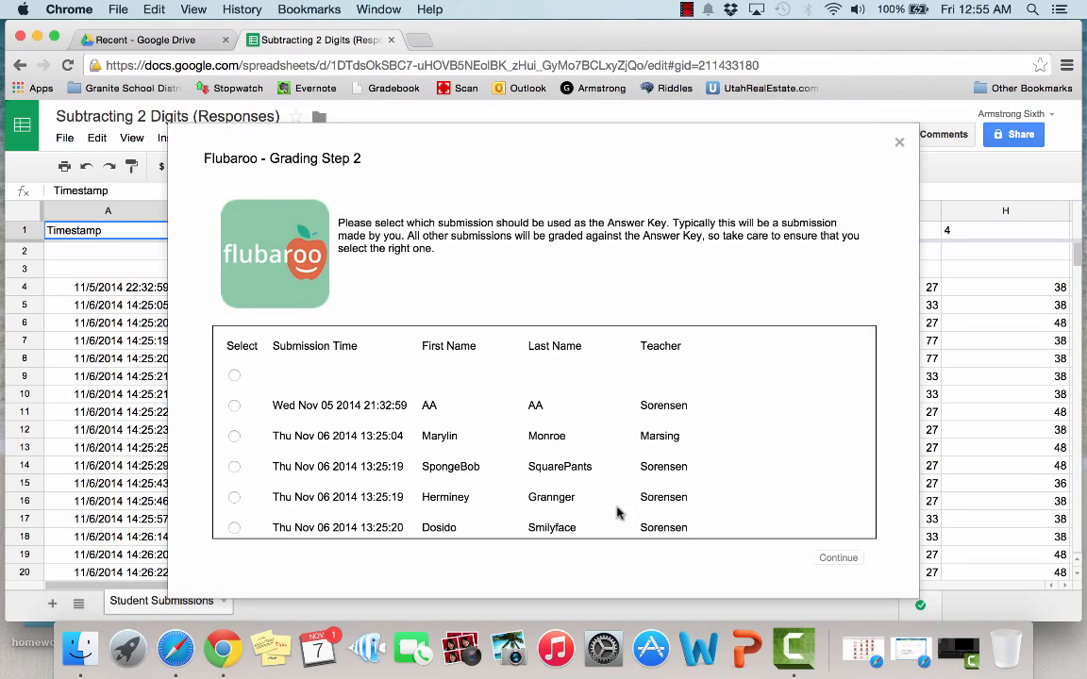
Step: Use the AA submission from Nov 05 2014 as the answer key, grade the assignment and view the grades
{"action": "scroll", "coordinate": [450, 401], "scroll_direction": "down", "scroll_amount": 2}
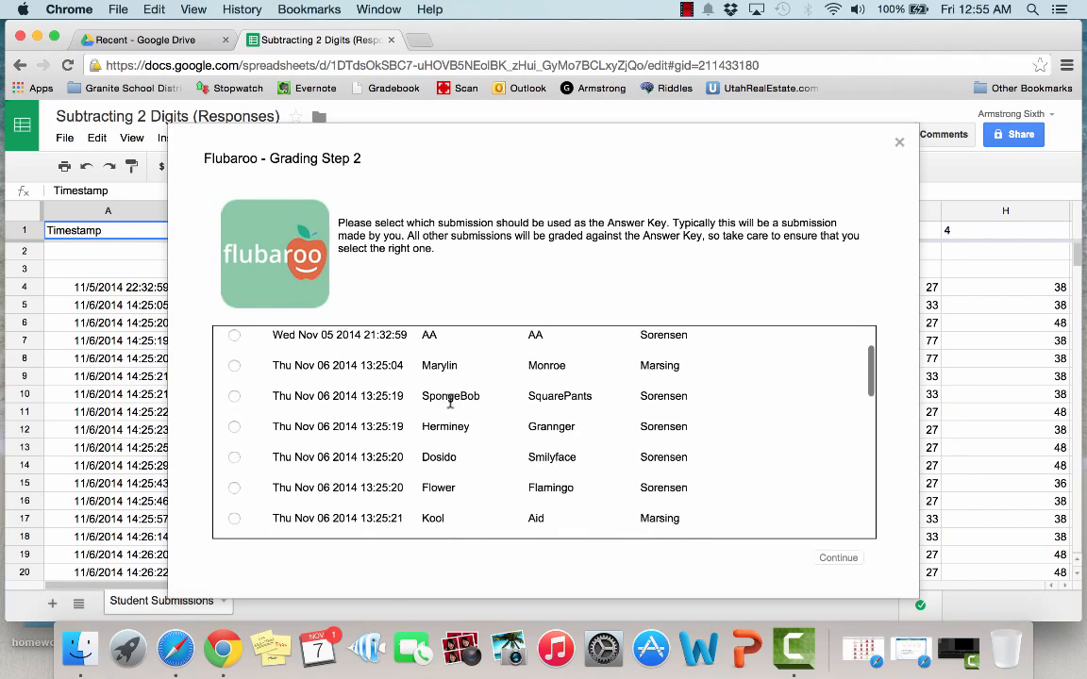
{"action": "scroll", "coordinate": [450, 401], "scroll_direction": "down", "scroll_amount": 10}
{"action": "scroll", "coordinate": [450, 406], "scroll_direction": "down", "scroll_amount": 8}
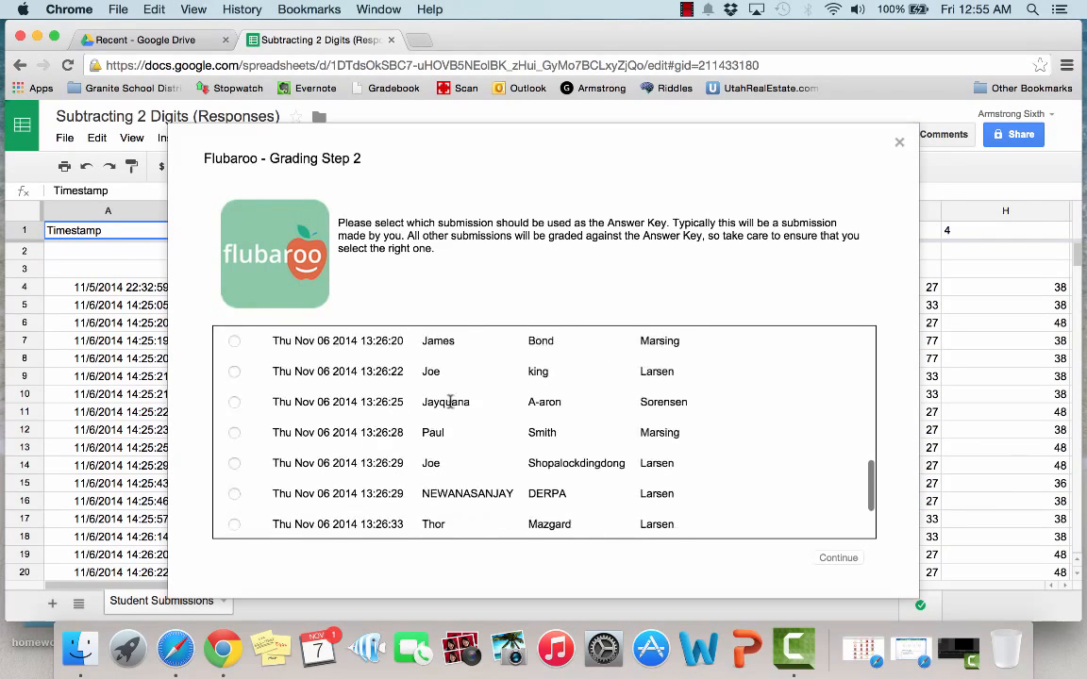
{"action": "scroll", "coordinate": [450, 405], "scroll_direction": "up", "scroll_amount": 20}
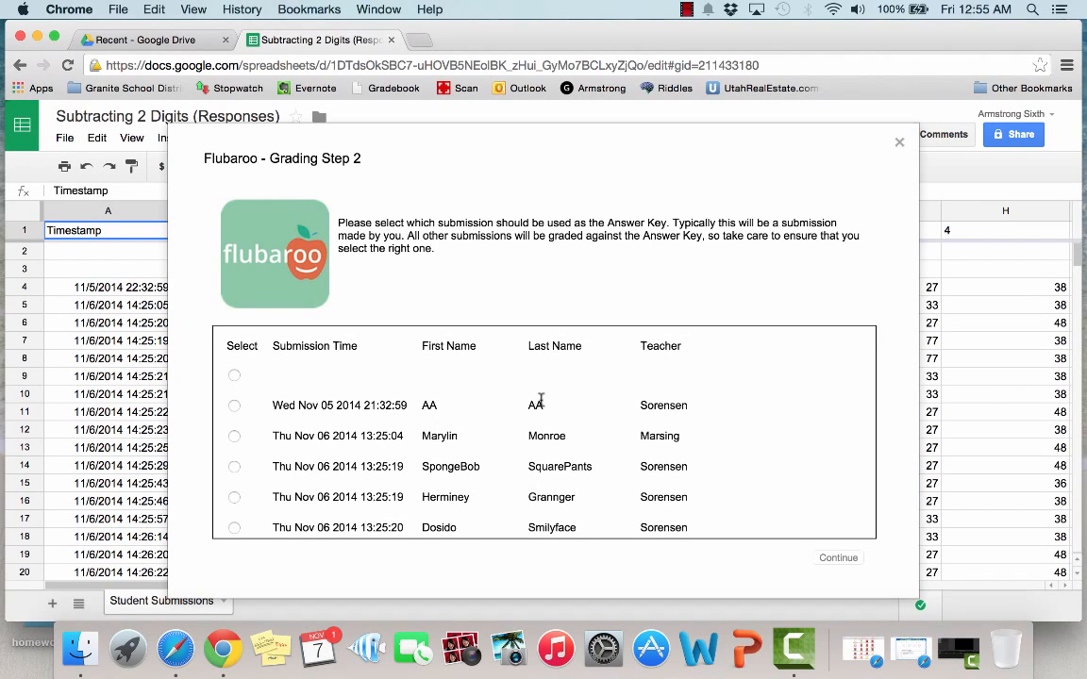
{"action": "left_click", "coordinate": [234, 406]}
{"action": "left_click", "coordinate": [838, 559]}
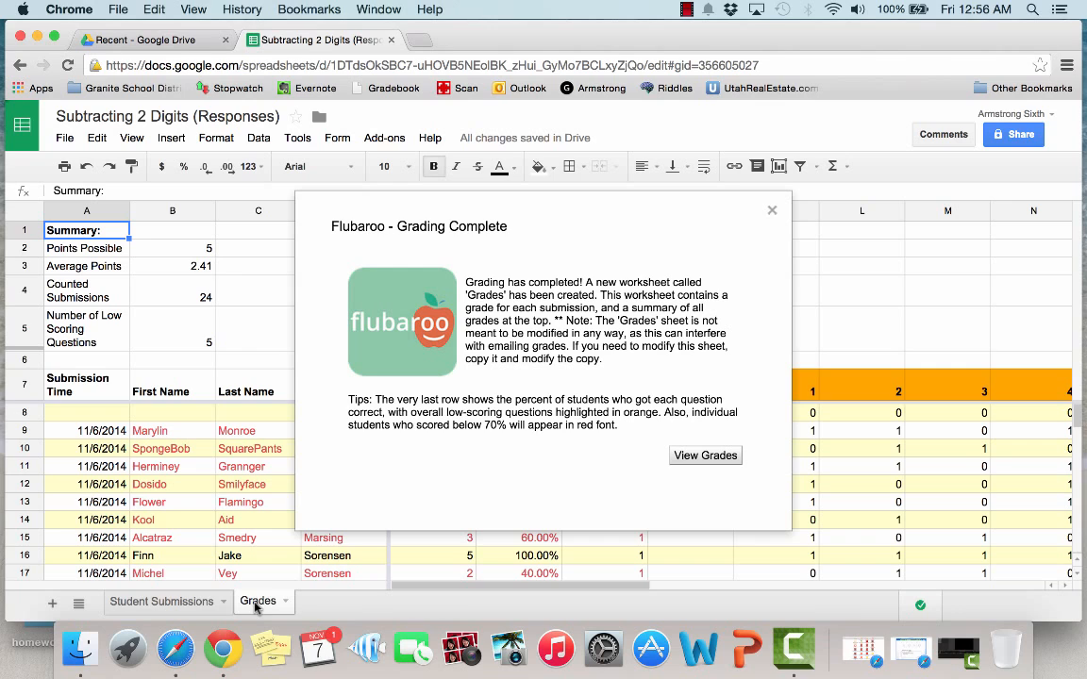
{"action": "left_click", "coordinate": [719, 460]}
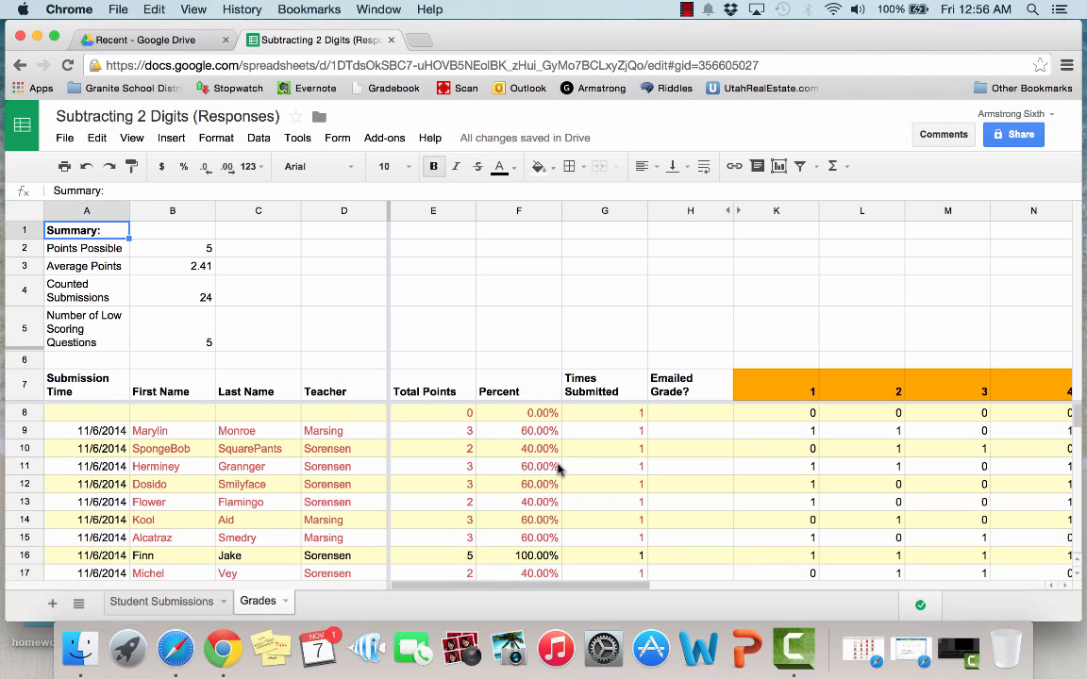
Step: Examine the students' total points, percentages and scores for questions 1 to 5 in the Grades sheet, down to the question averages
{"action": "scroll", "coordinate": [556, 469], "scroll_direction": "down", "scroll_amount": 7}
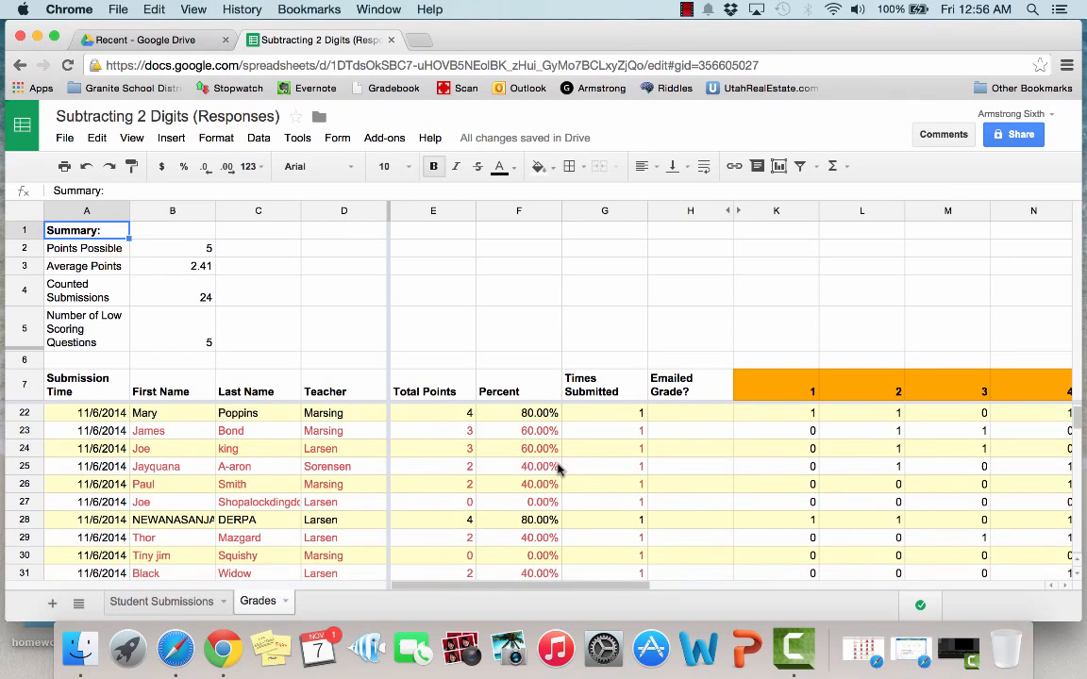
{"action": "scroll", "coordinate": [557, 469], "scroll_direction": "down", "scroll_amount": 3}
{"action": "scroll", "coordinate": [557, 469], "scroll_direction": "up", "scroll_amount": 6}
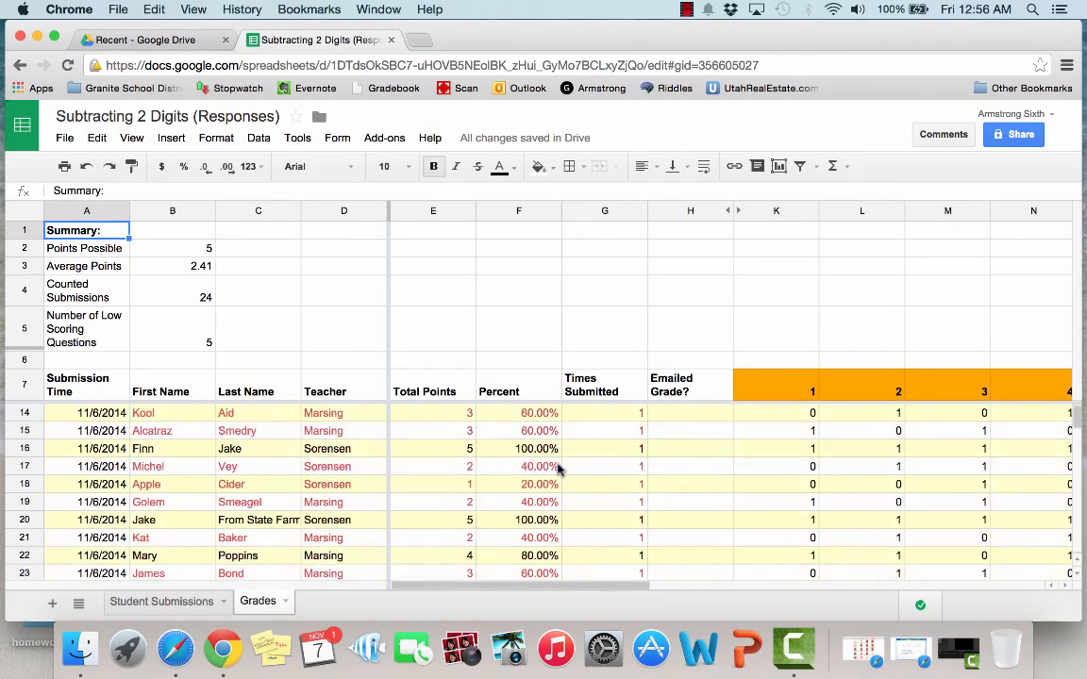
{"action": "scroll", "coordinate": [557, 469], "scroll_direction": "up", "scroll_amount": 3}
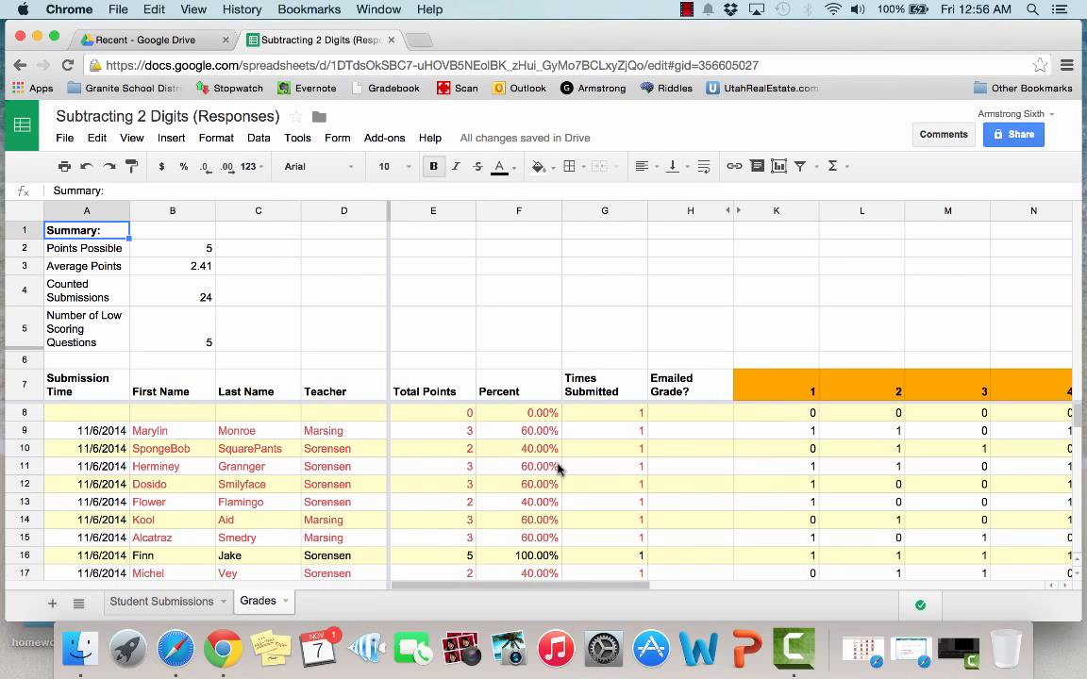
{"action": "scroll", "coordinate": [557, 469], "scroll_direction": "right", "scroll_amount": 5}
{"action": "scroll", "coordinate": [557, 469], "scroll_direction": "left", "scroll_amount": 1}
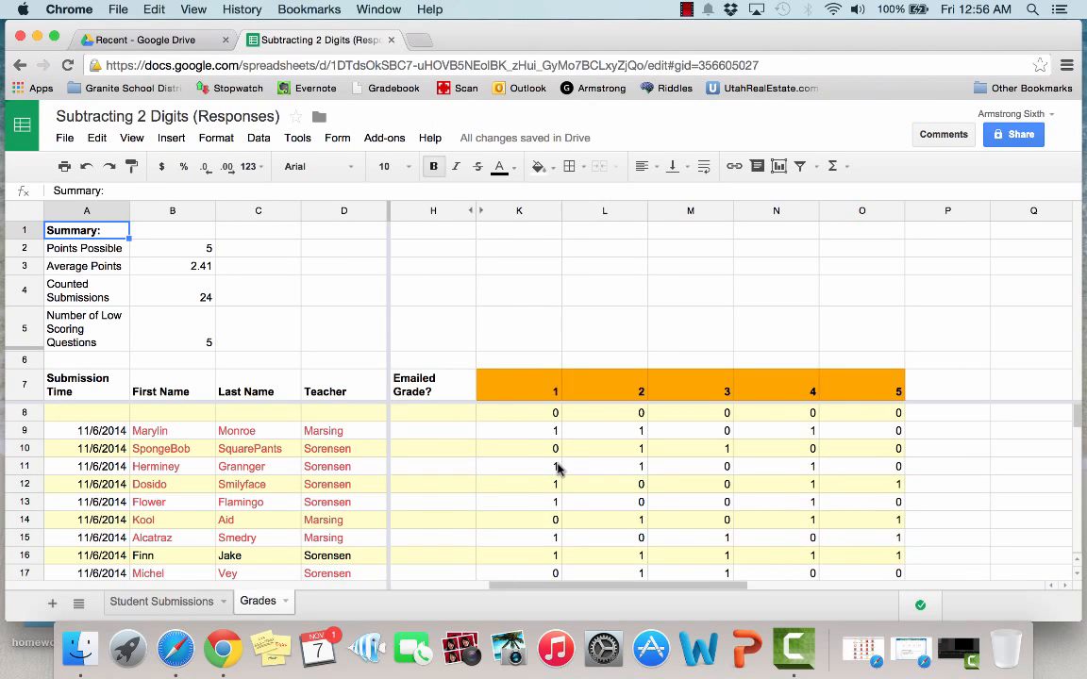
{"action": "scroll", "coordinate": [557, 469], "scroll_direction": "down", "scroll_amount": 5}
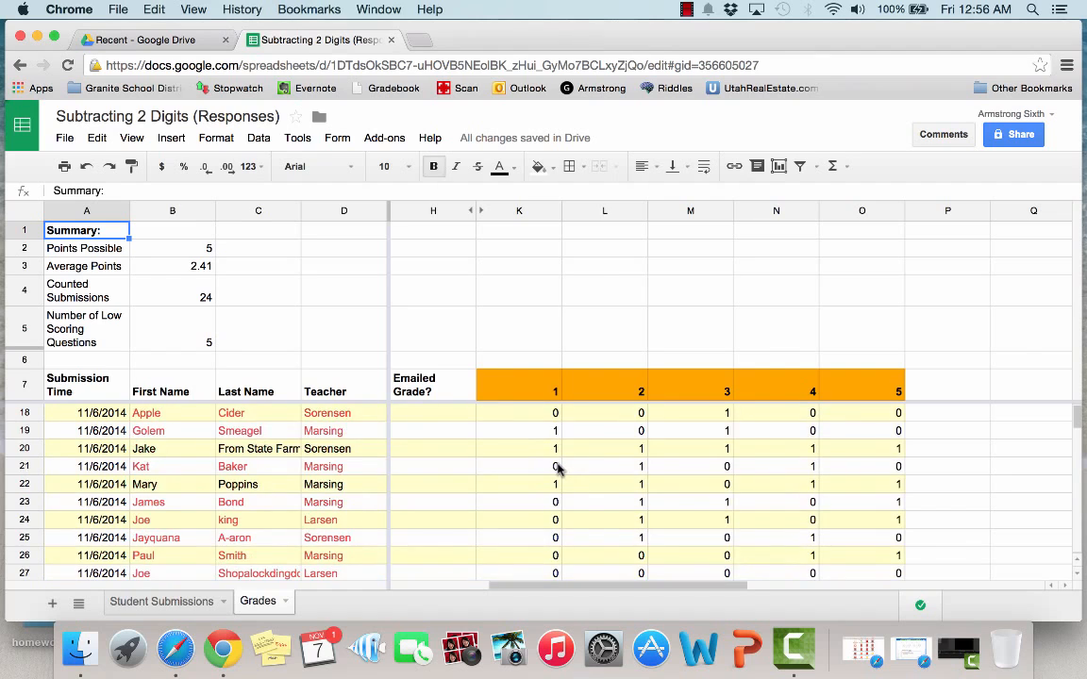
{"action": "scroll", "coordinate": [557, 469], "scroll_direction": "down", "scroll_amount": 1}
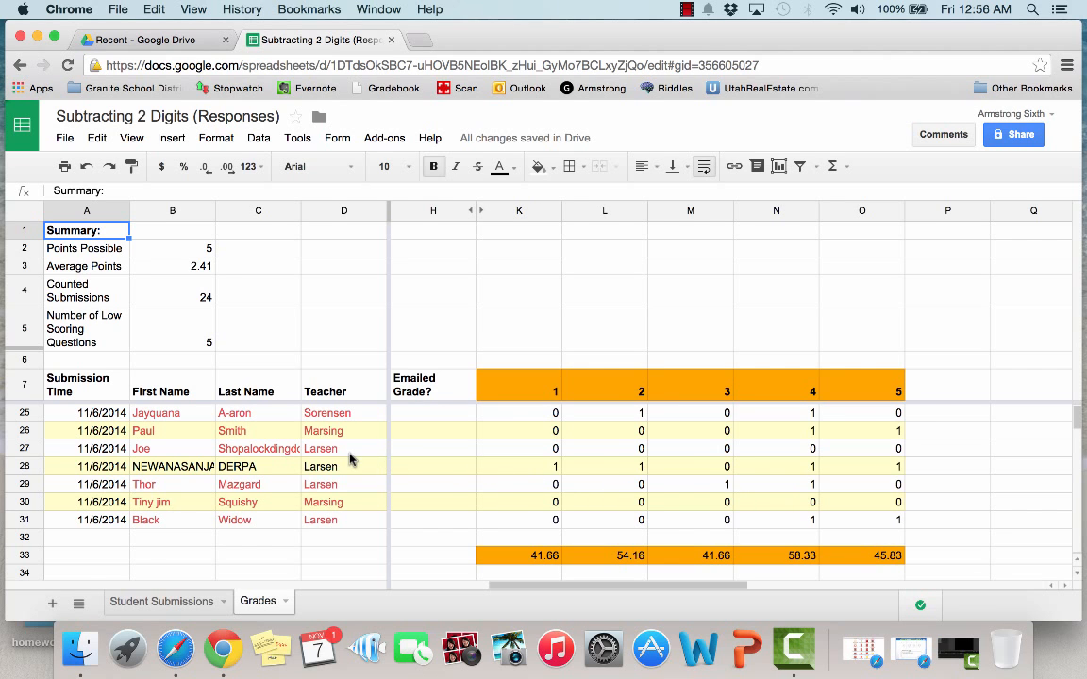
{"action": "scroll", "coordinate": [351, 458], "scroll_direction": "up", "scroll_amount": 5}
{"action": "scroll", "coordinate": [351, 458], "scroll_direction": "up", "scroll_amount": 6}
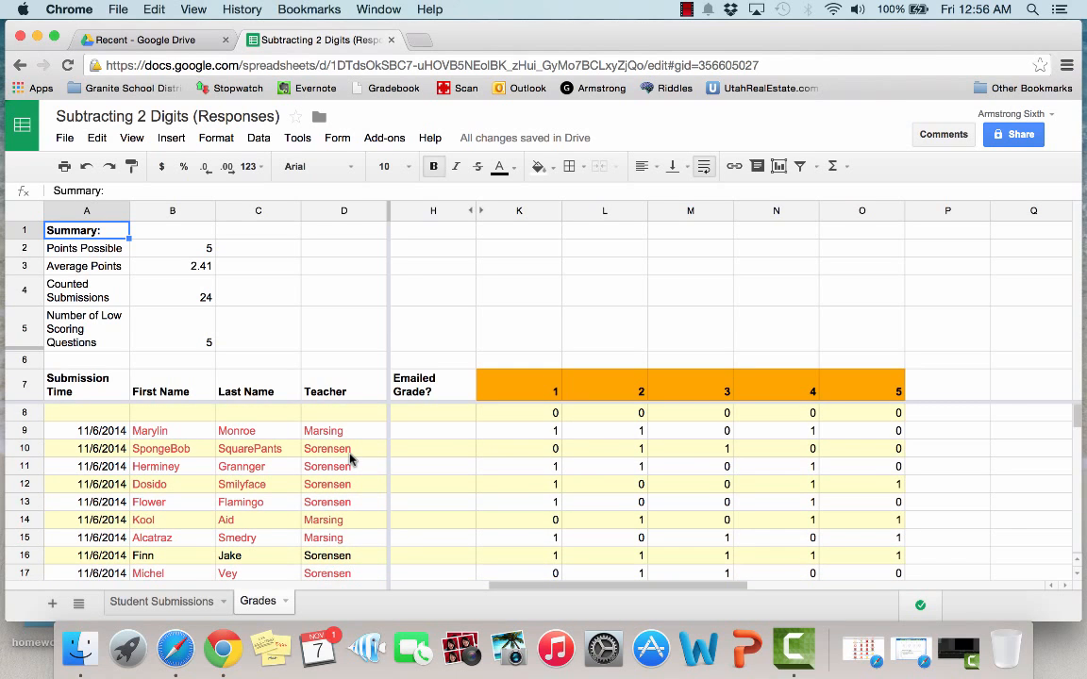
Step: Compare the red and black student rows in the Grades sheet with their question scores, total points and percentages
{"action": "scroll", "coordinate": [350, 457], "scroll_direction": "down", "scroll_amount": 3}
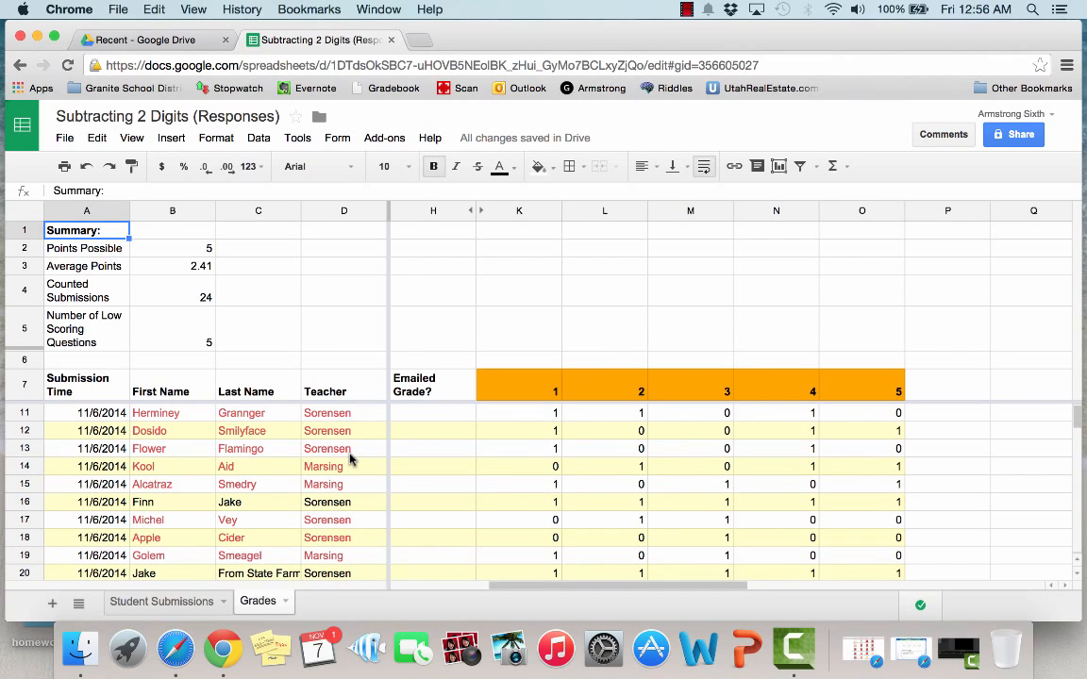
{"action": "scroll", "coordinate": [352, 458], "scroll_direction": "down", "scroll_amount": 3}
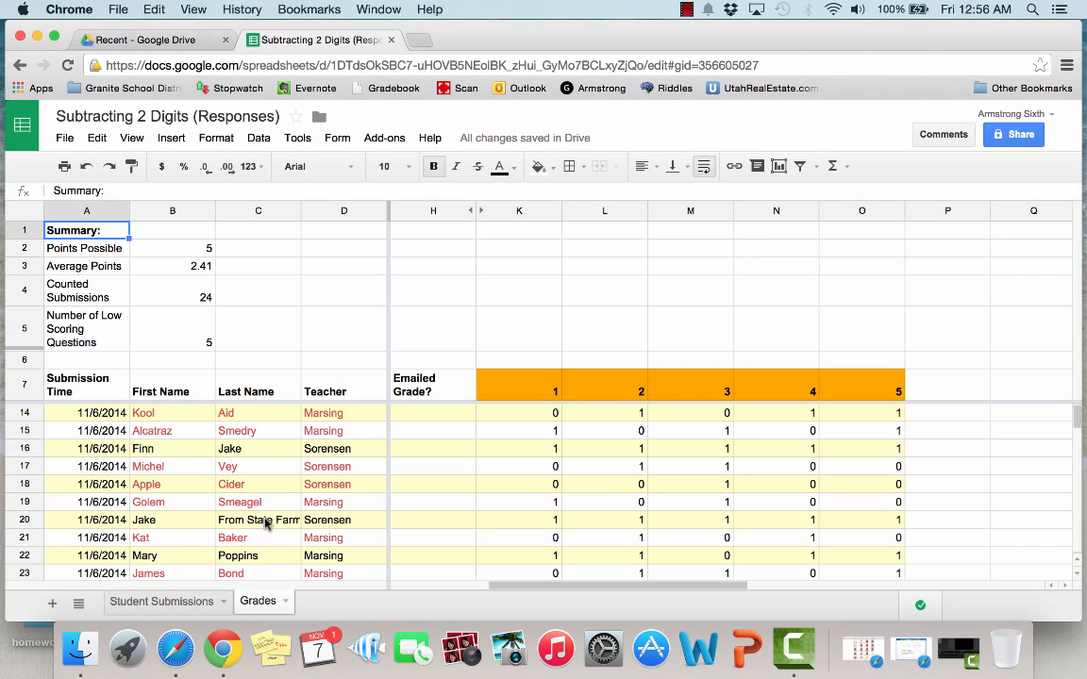
{"action": "scroll", "coordinate": [268, 525], "scroll_direction": "down", "scroll_amount": 2}
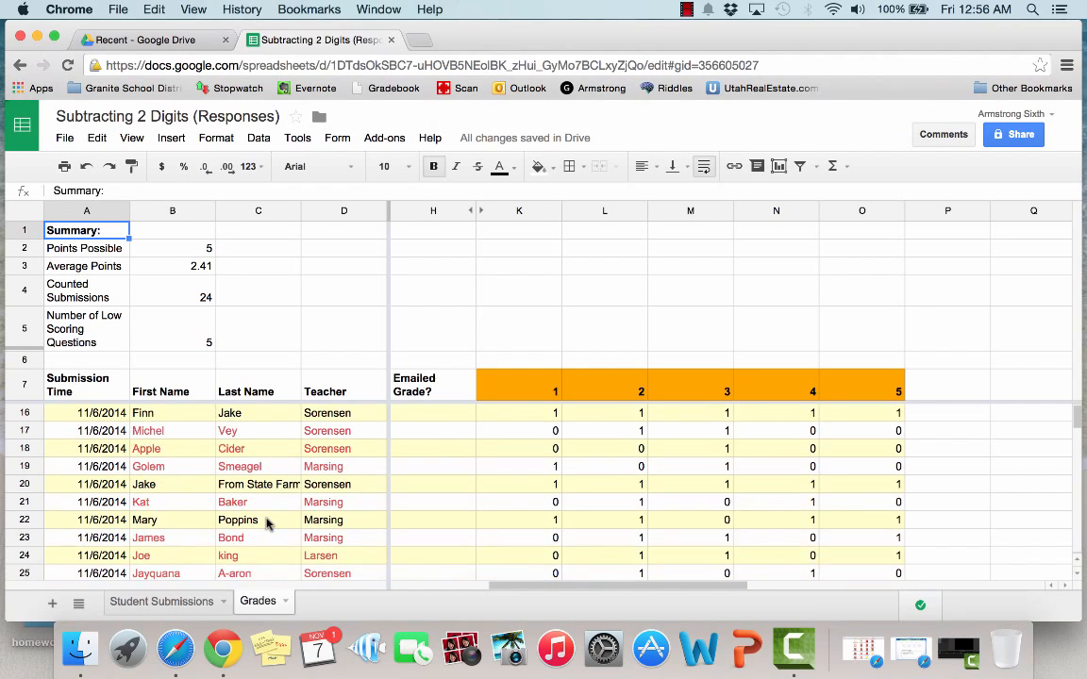
{"action": "scroll", "coordinate": [453, 510], "scroll_direction": "left", "scroll_amount": 3}
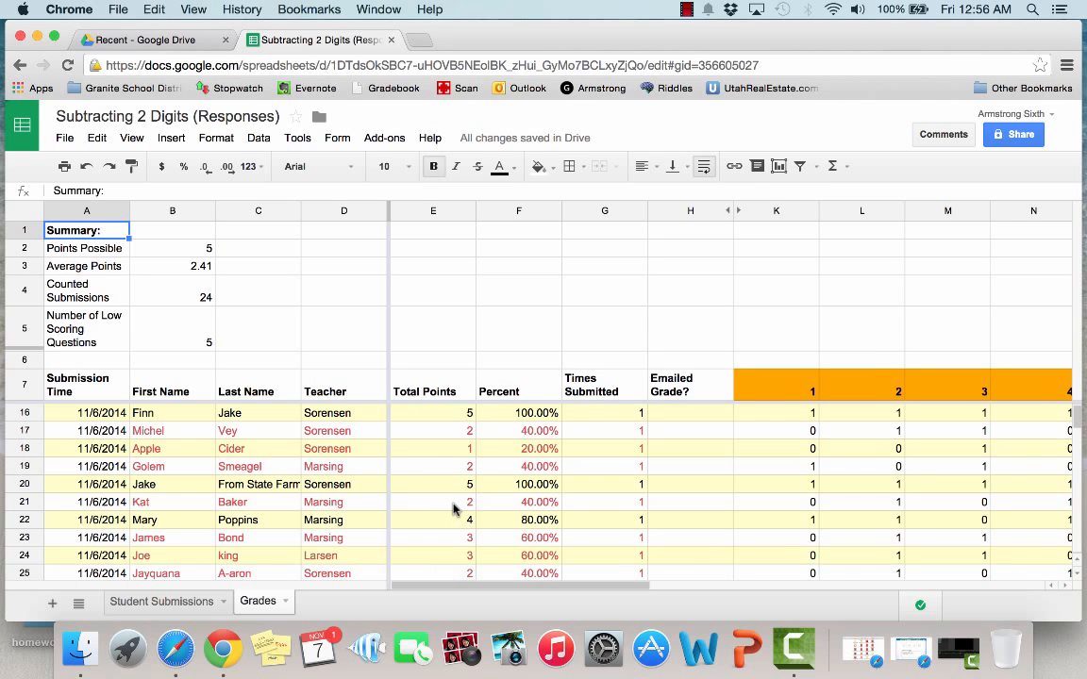
{"action": "scroll", "coordinate": [453, 510], "scroll_direction": "down", "scroll_amount": 10}
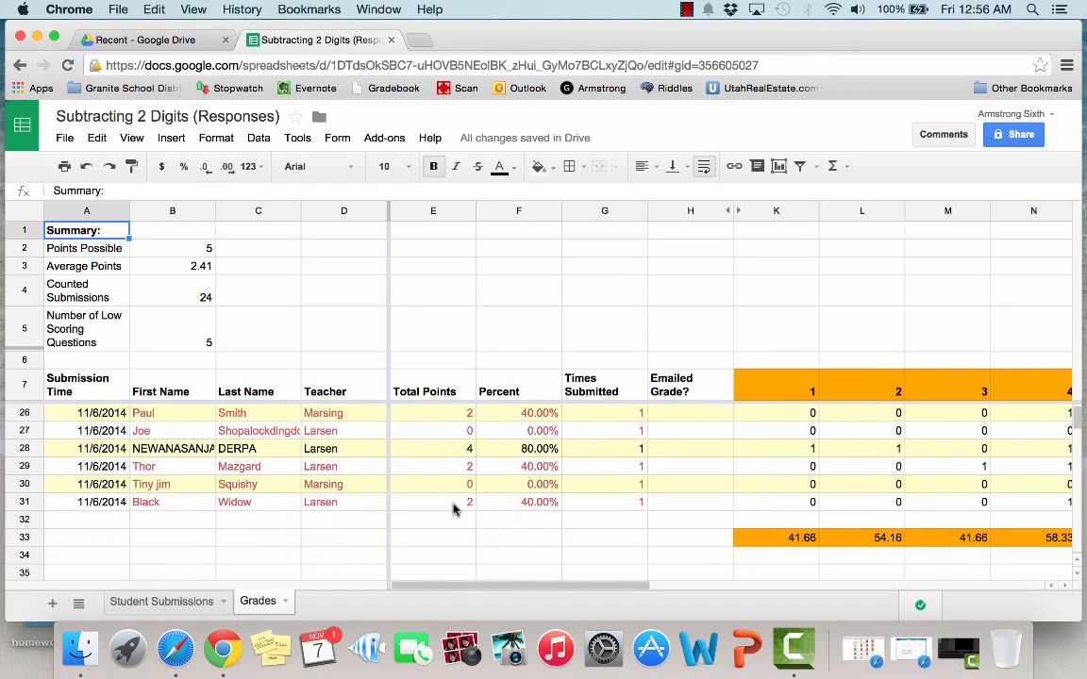
{"action": "scroll", "coordinate": [453, 509], "scroll_direction": "up", "scroll_amount": 5}
{"action": "scroll", "coordinate": [453, 510], "scroll_direction": "up", "scroll_amount": 4}
{"action": "scroll", "coordinate": [453, 509], "scroll_direction": "up", "scroll_amount": 9}
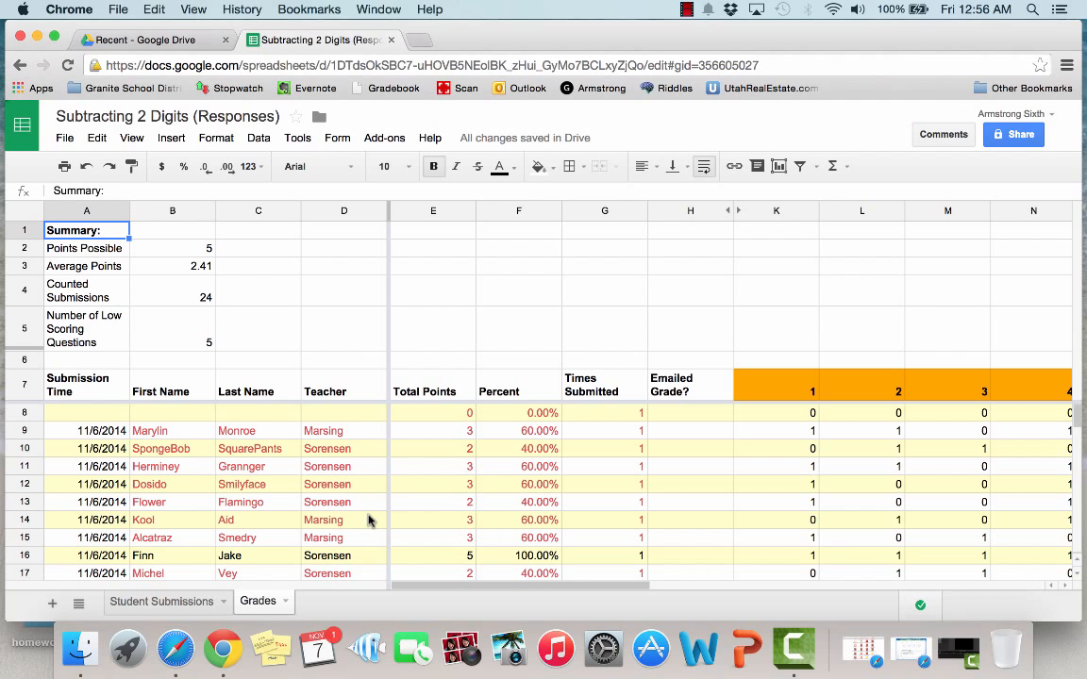
{"action": "scroll", "coordinate": [432, 505], "scroll_direction": "down", "scroll_amount": 2}
{"action": "scroll", "coordinate": [430, 506], "scroll_direction": "up", "scroll_amount": 2}
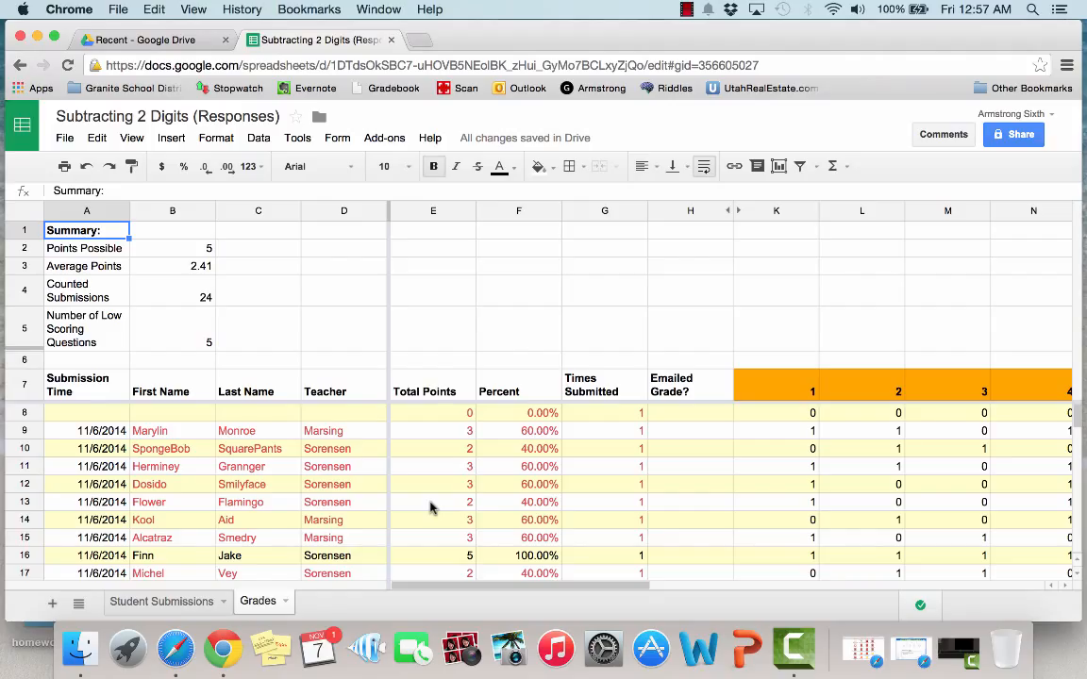
Step: Show the form's summary of responses and examine the first name and last name lists and the teacher breakdown
{"action": "left_click", "coordinate": [297, 138]}
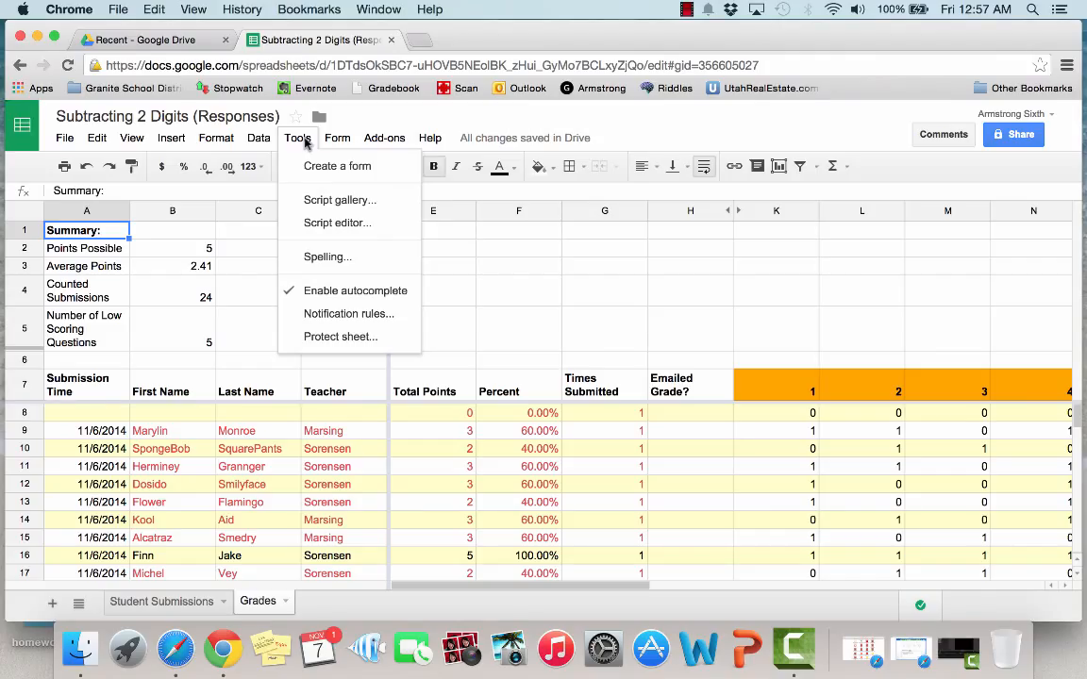
{"action": "mouse_move", "coordinate": [336, 141]}
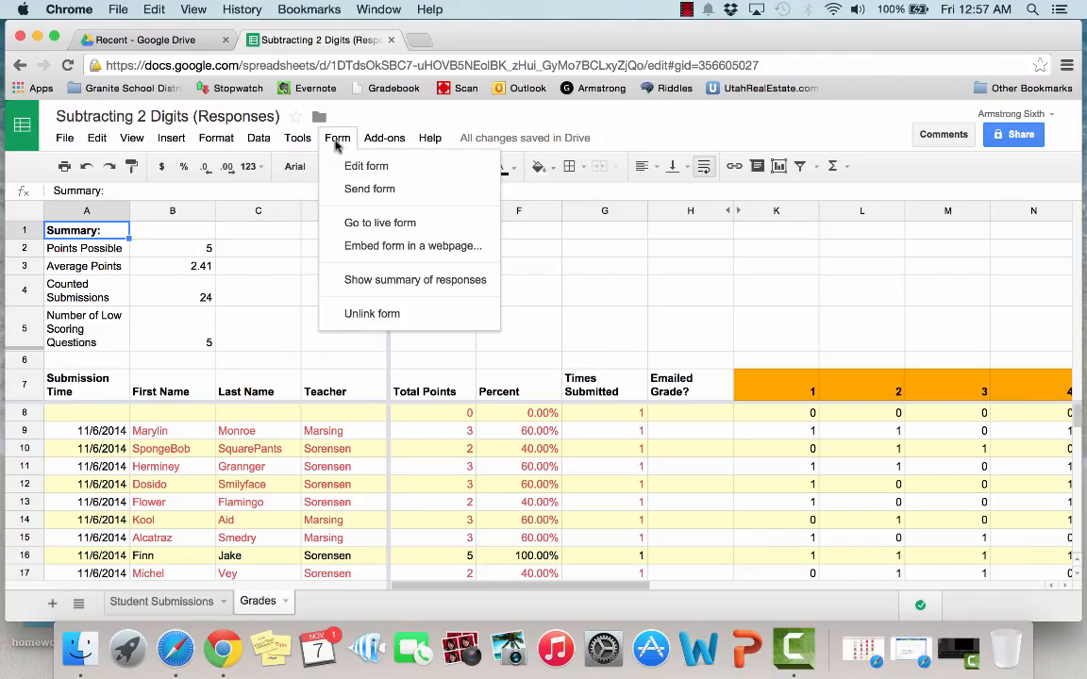
{"action": "left_click", "coordinate": [366, 284]}
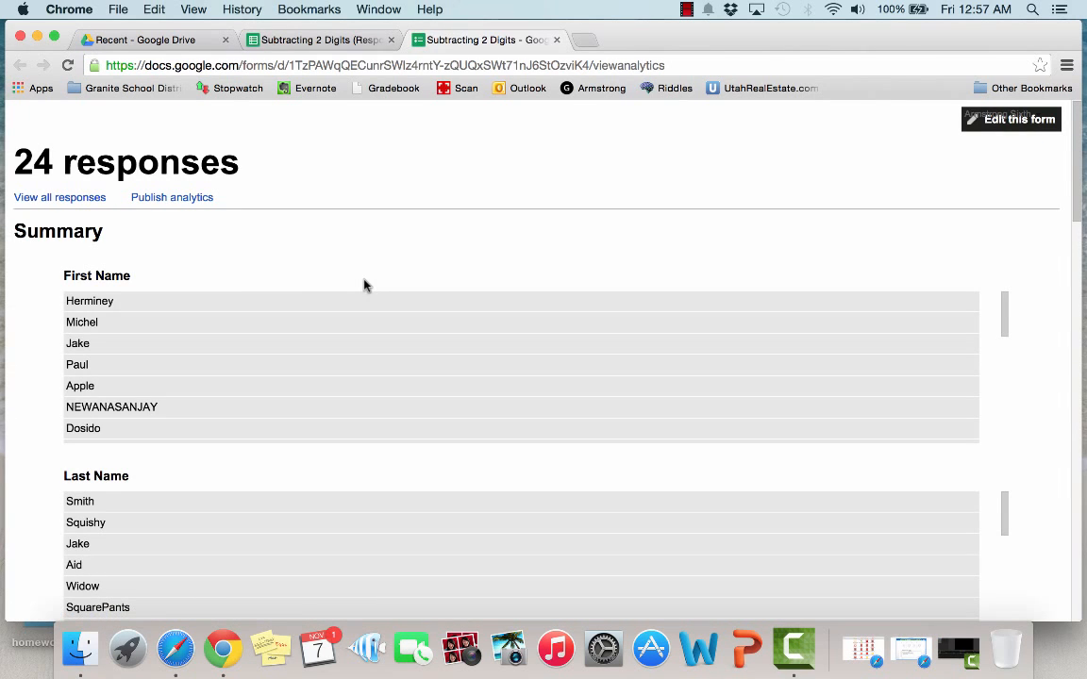
{"action": "scroll", "coordinate": [366, 285], "scroll_direction": "down", "scroll_amount": 5}
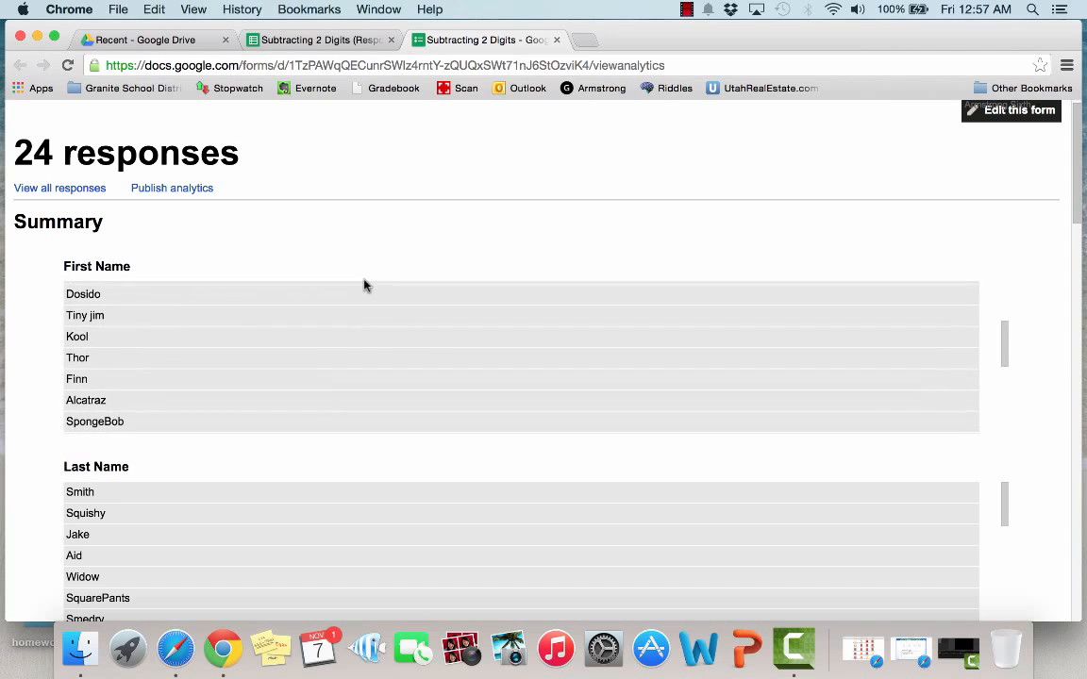
{"action": "scroll", "coordinate": [43, 335], "scroll_direction": "down", "scroll_amount": 5}
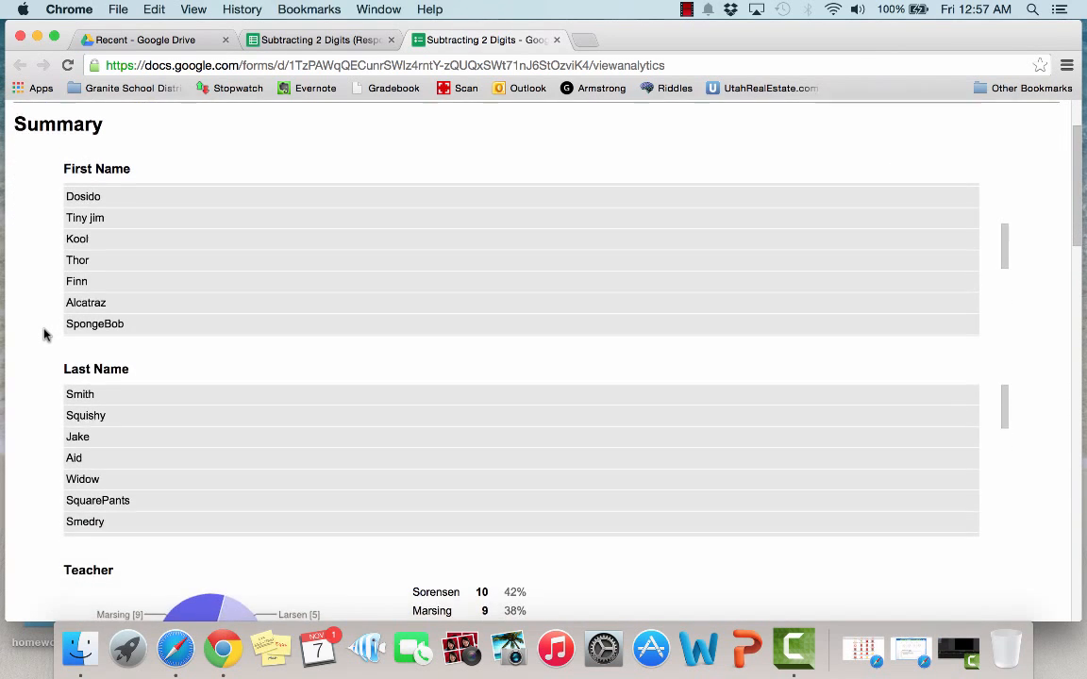
{"action": "scroll", "coordinate": [44, 335], "scroll_direction": "down", "scroll_amount": 2}
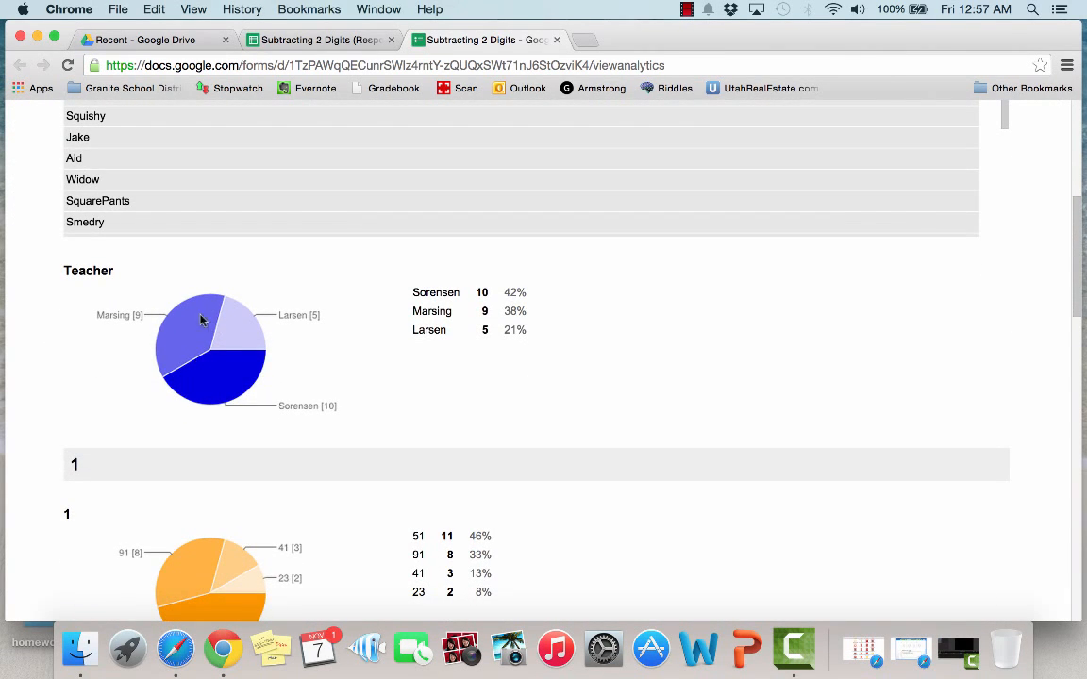
{"action": "scroll", "coordinate": [99, 397], "scroll_direction": "down", "scroll_amount": 2}
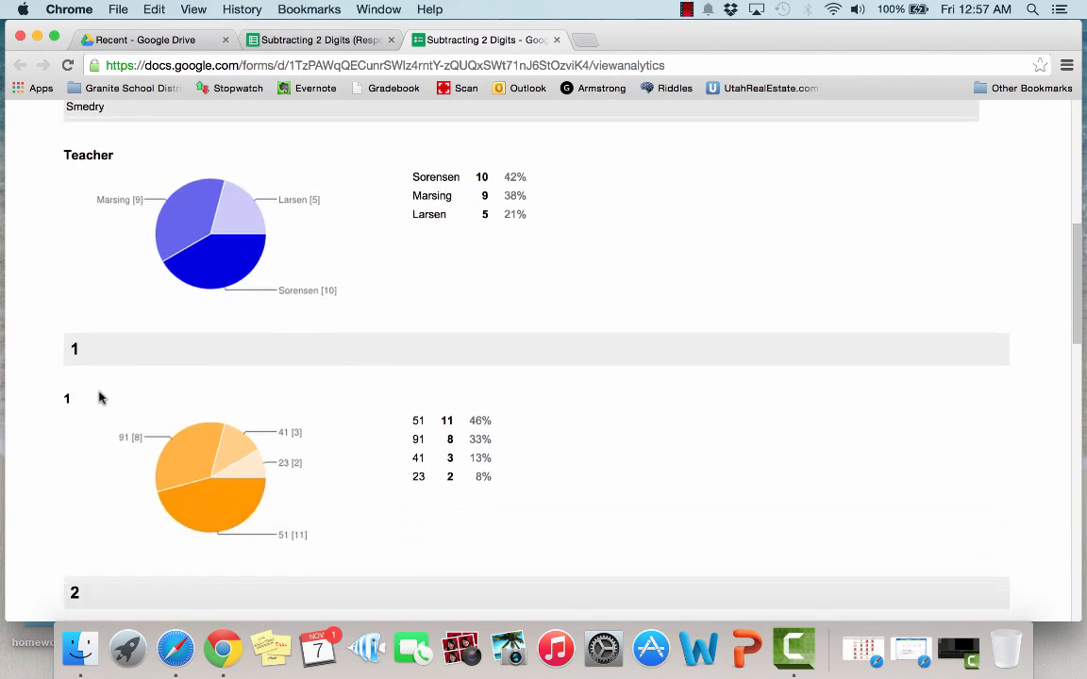
Step: Examine the answer distributions for questions 1 to 5 and the number of daily responses in the summary
{"action": "scroll", "coordinate": [99, 396], "scroll_direction": "down", "scroll_amount": 3}
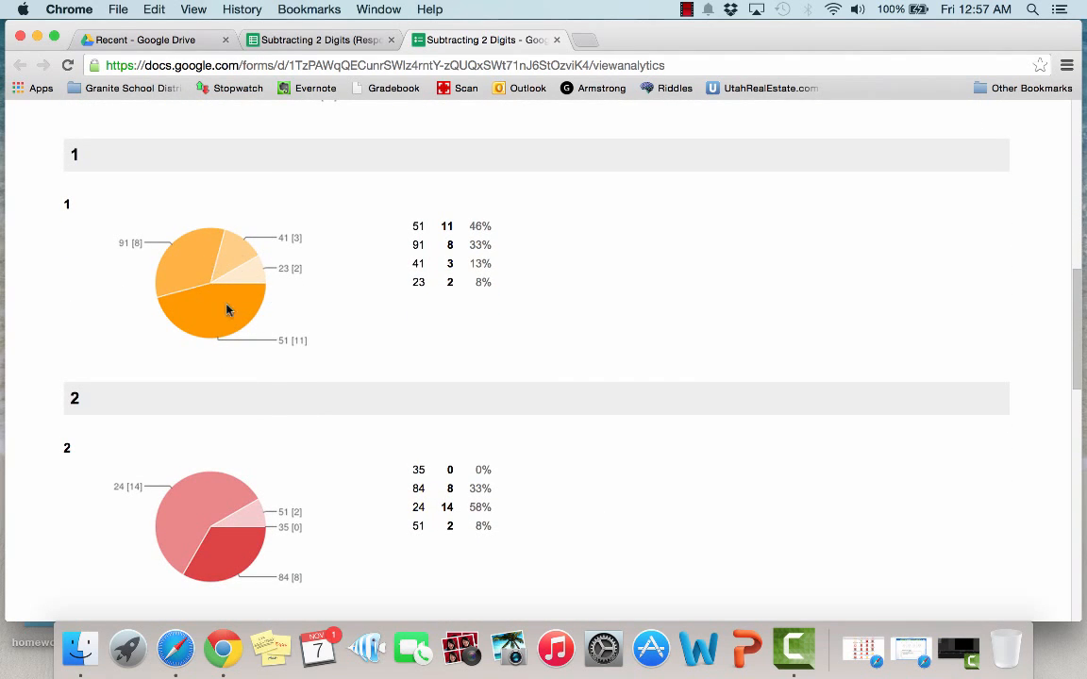
{"action": "scroll", "coordinate": [363, 316], "scroll_direction": "down", "scroll_amount": 1}
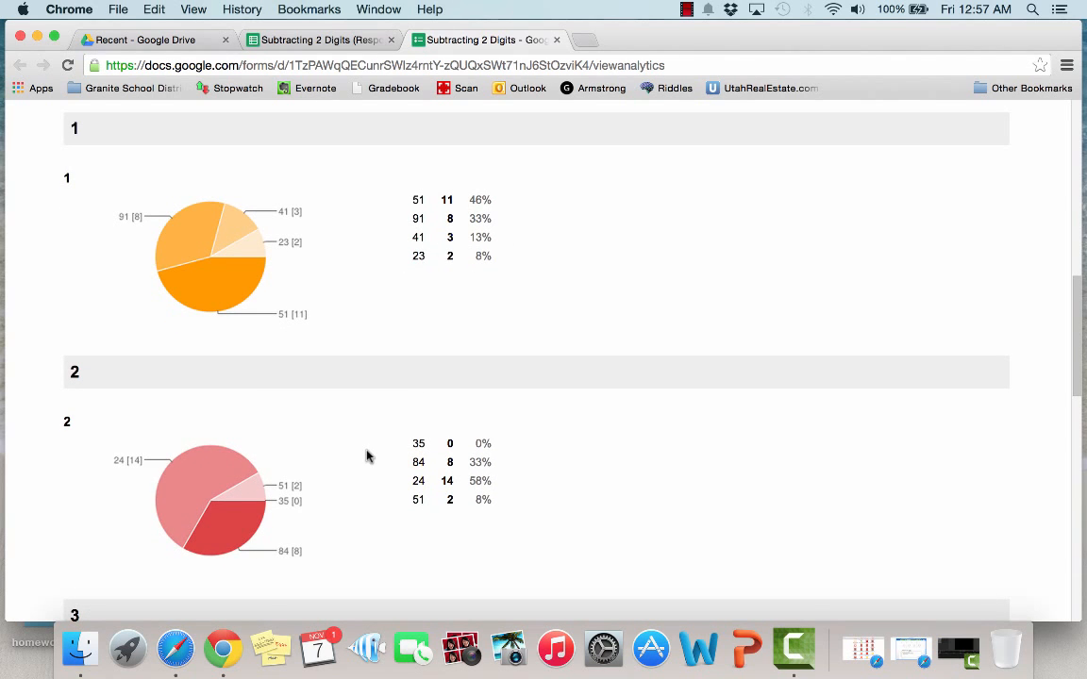
{"action": "scroll", "coordinate": [367, 455], "scroll_direction": "down", "scroll_amount": 10}
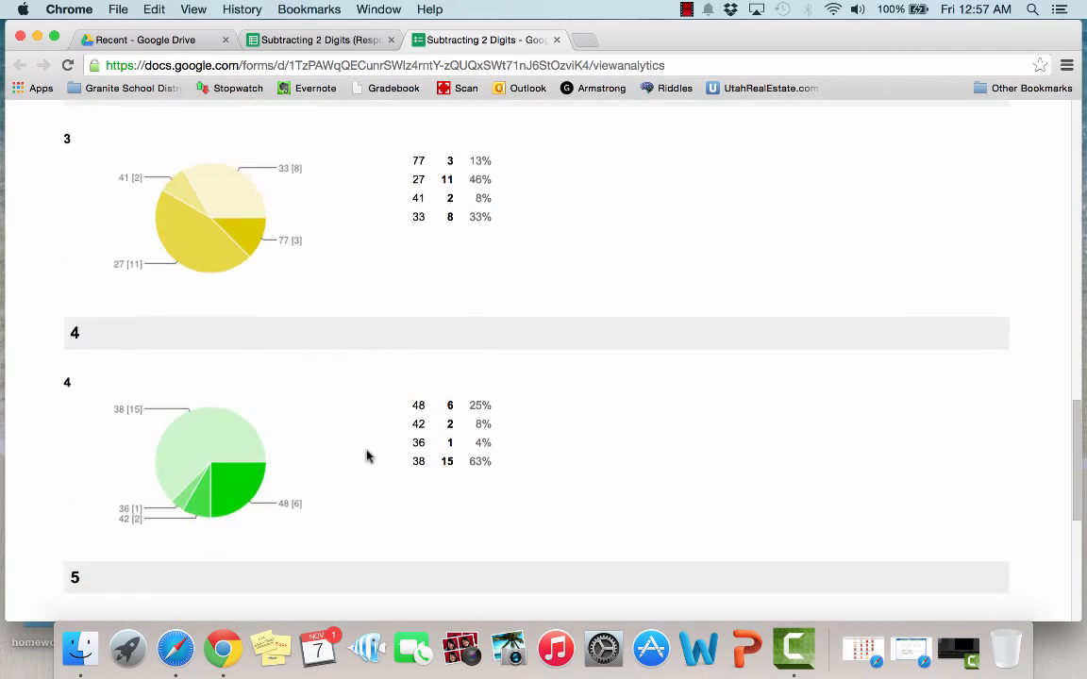
{"action": "scroll", "coordinate": [367, 455], "scroll_direction": "down", "scroll_amount": 4}
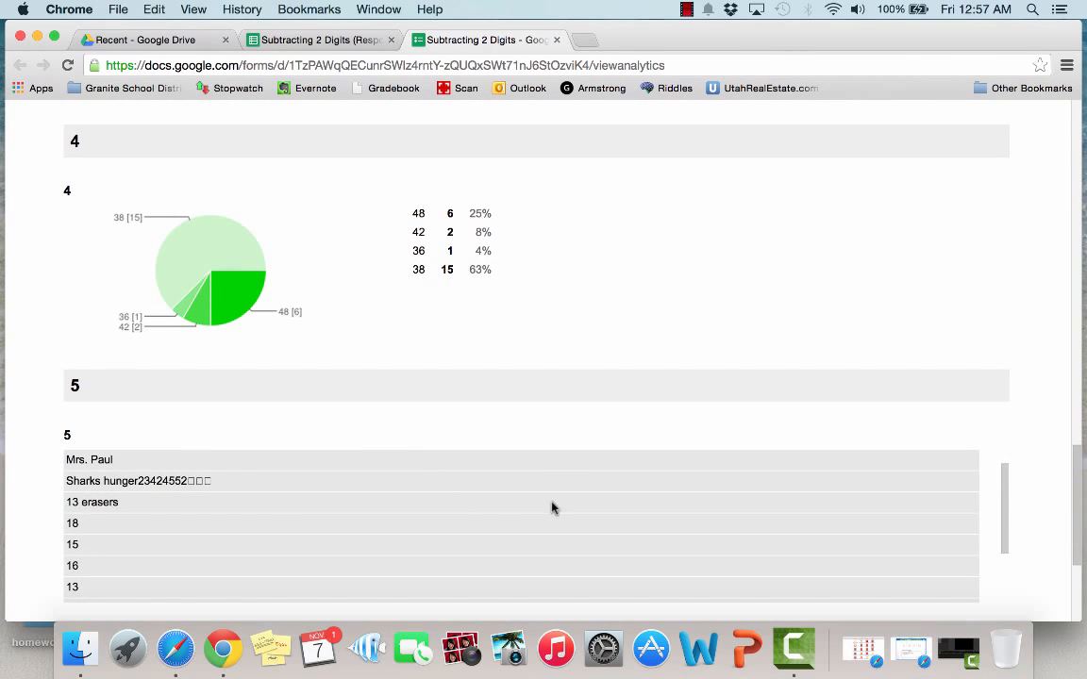
{"action": "scroll", "coordinate": [1046, 480], "scroll_direction": "down", "scroll_amount": 2}
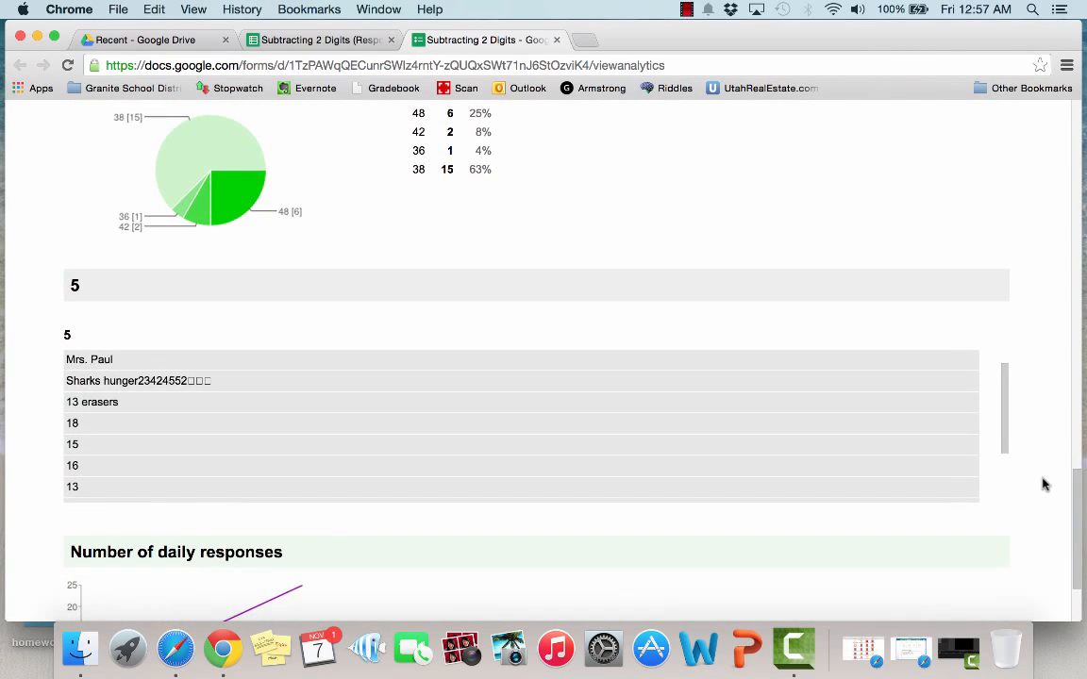
{"action": "scroll", "coordinate": [1044, 484], "scroll_direction": "down", "scroll_amount": 3}
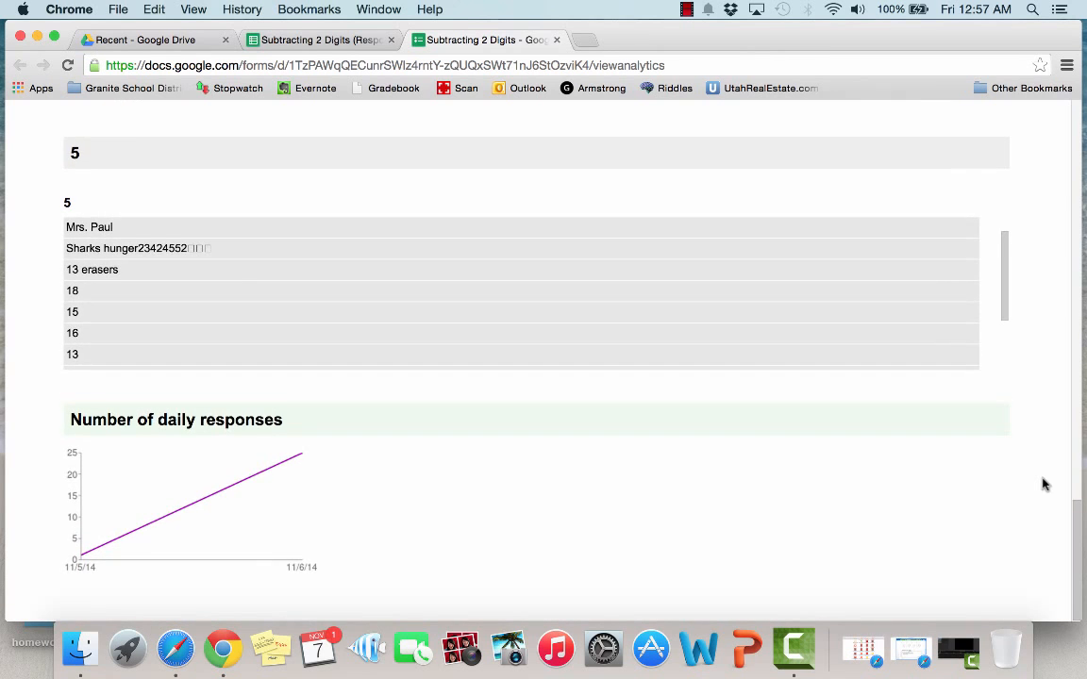
Step: Review the teacher chart and the answer charts for questions 1 to 3 again, and return to the start of the summary
{"action": "scroll", "coordinate": [1044, 484], "scroll_direction": "up", "scroll_amount": 7}
{"action": "scroll", "coordinate": [1043, 484], "scroll_direction": "up", "scroll_amount": 20}
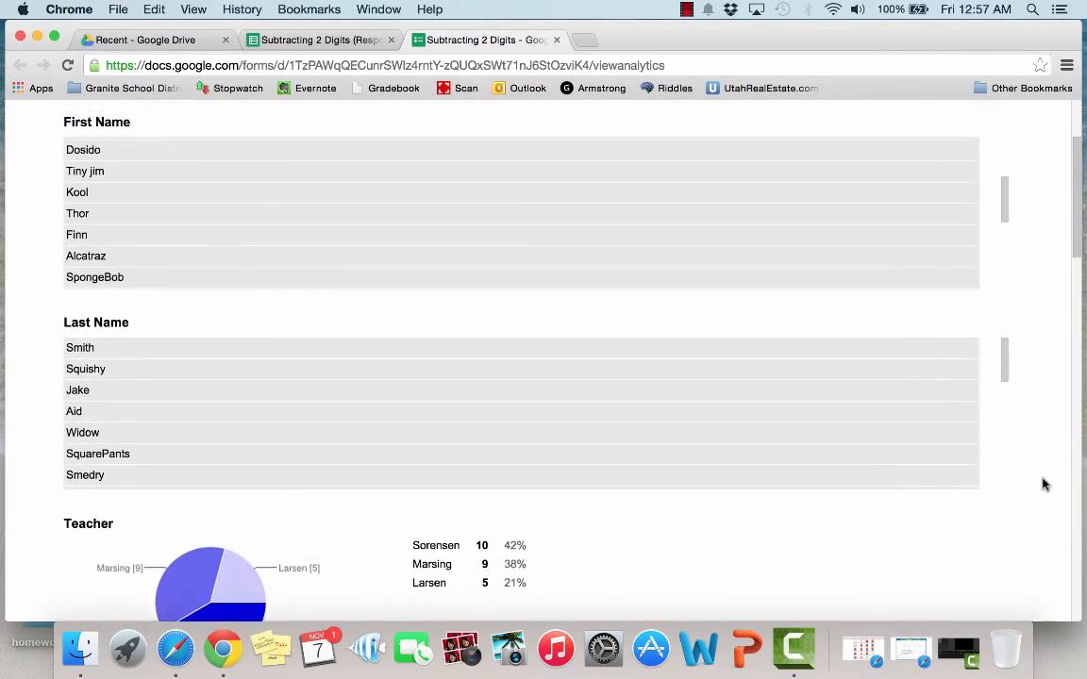
{"action": "scroll", "coordinate": [1044, 484], "scroll_direction": "down", "scroll_amount": 15}
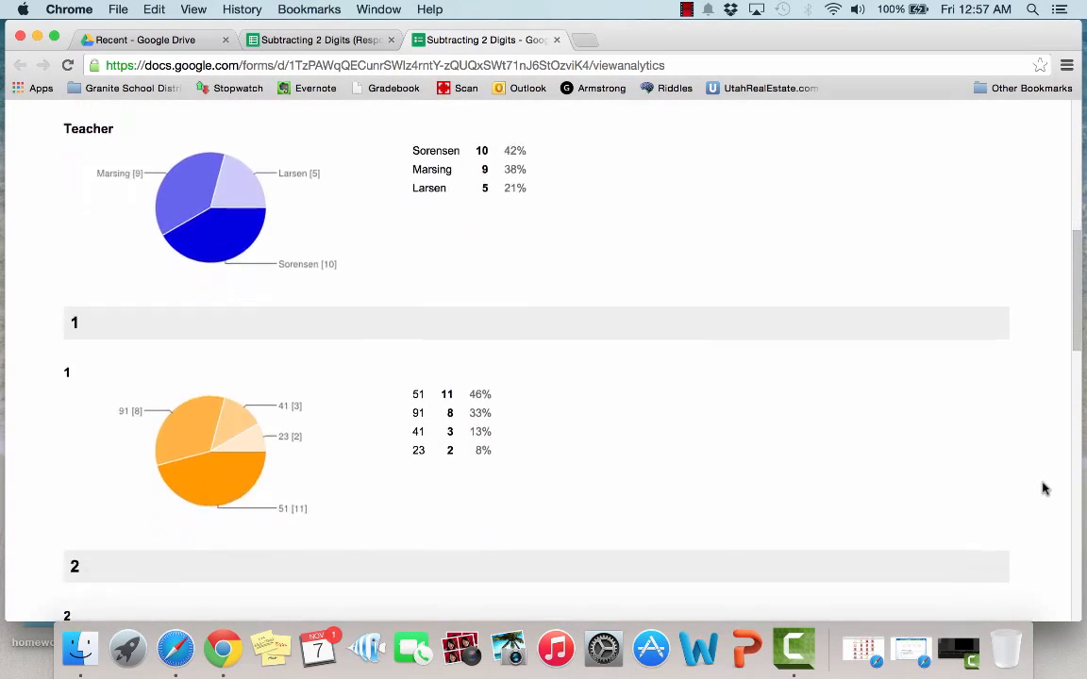
{"action": "scroll", "coordinate": [1044, 488], "scroll_direction": "down", "scroll_amount": 6}
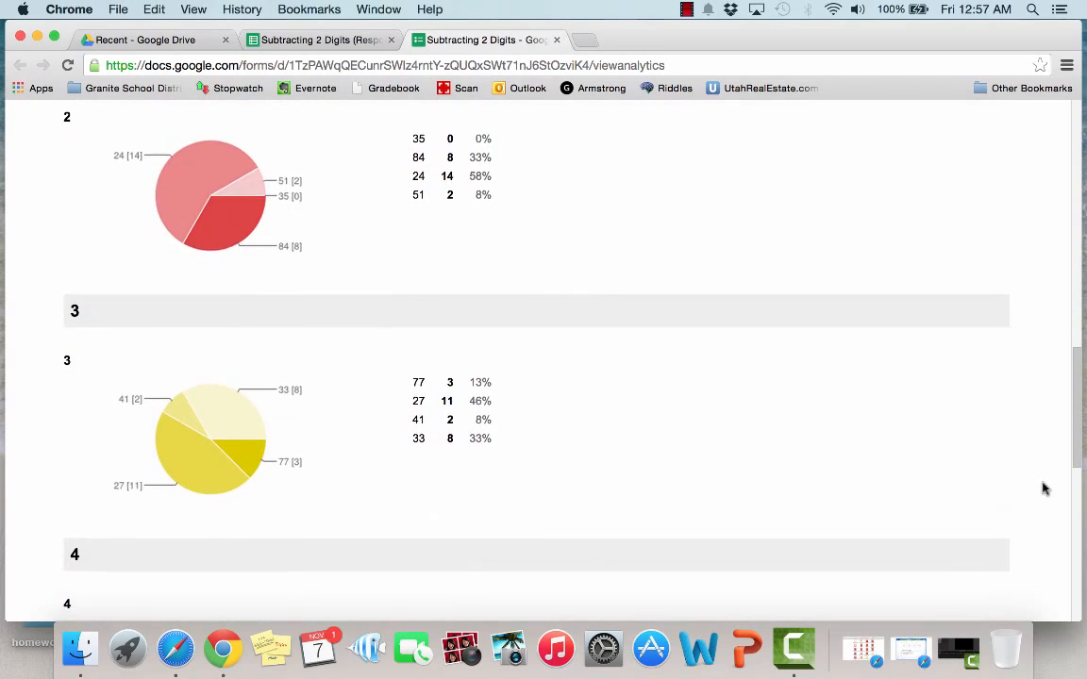
{"action": "scroll", "coordinate": [1045, 488], "scroll_direction": "up", "scroll_amount": 2}
{"action": "scroll", "coordinate": [1044, 488], "scroll_direction": "up", "scroll_amount": 10}
{"action": "scroll", "coordinate": [1044, 488], "scroll_direction": "down", "scroll_amount": 4}
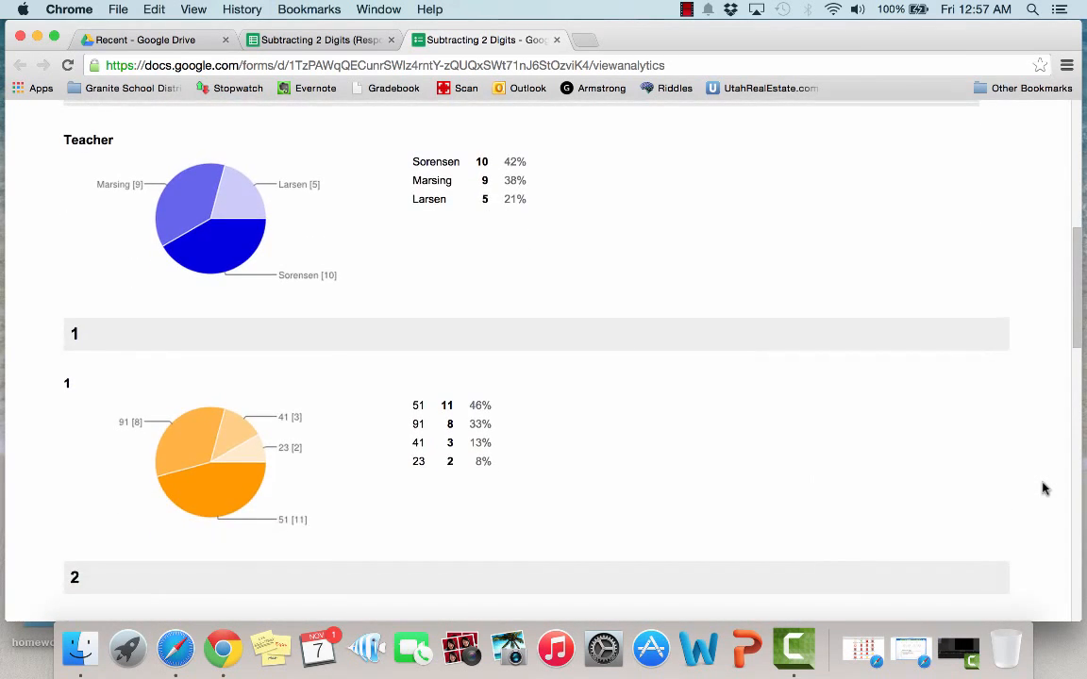
{"action": "scroll", "coordinate": [1044, 486], "scroll_direction": "down", "scroll_amount": 5}
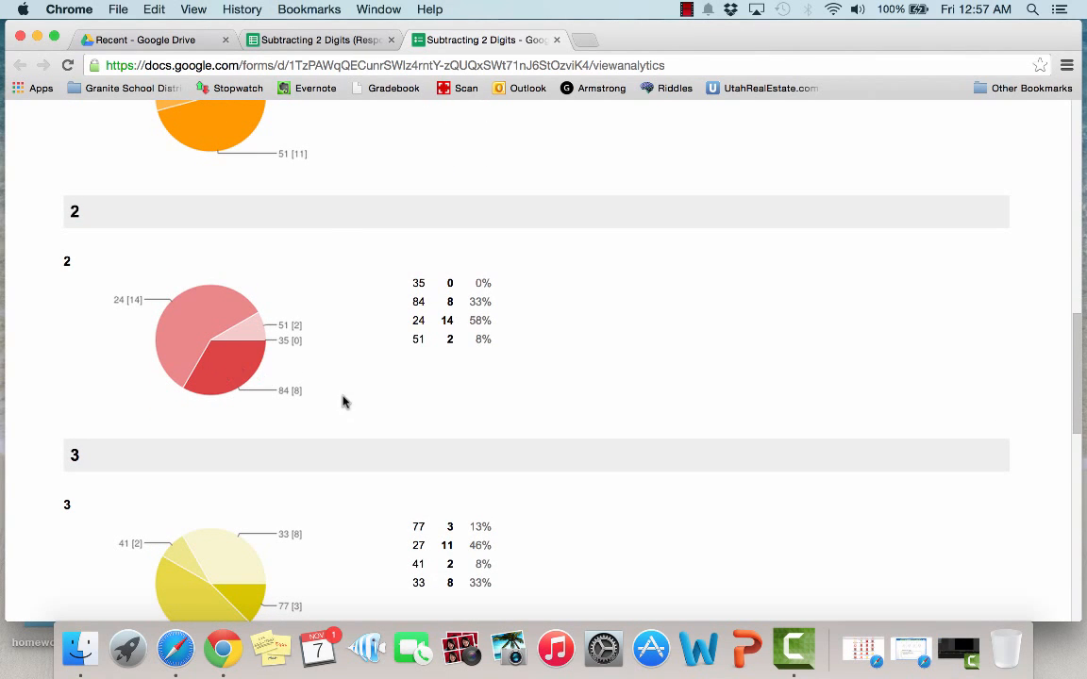
{"action": "scroll", "coordinate": [628, 393], "scroll_direction": "down", "scroll_amount": 4}
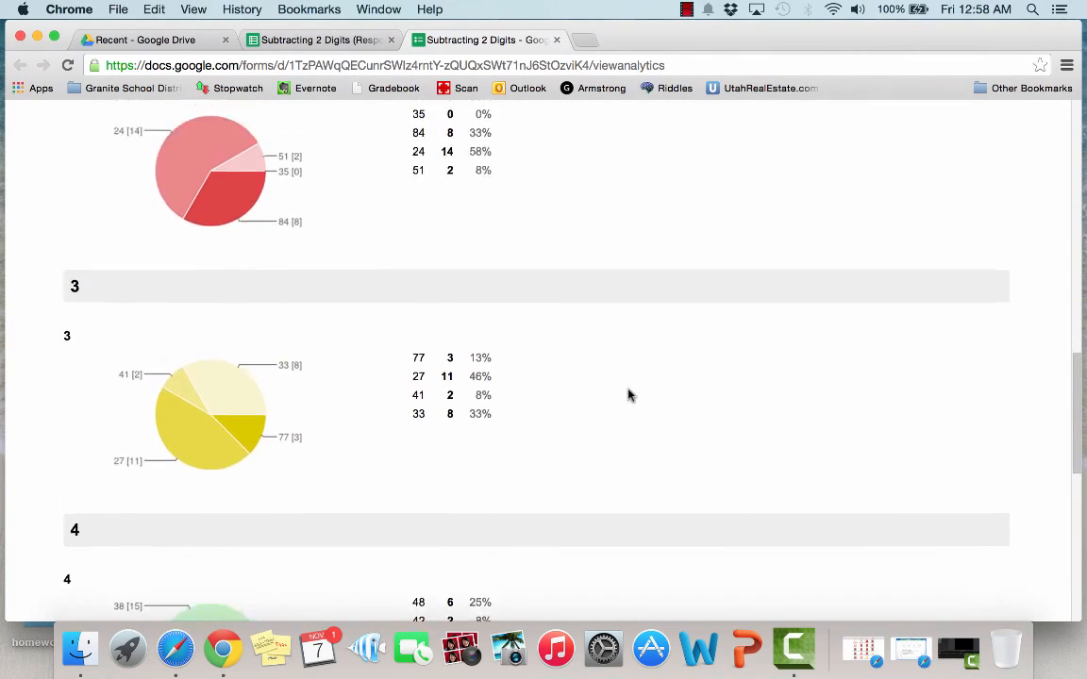
{"action": "scroll", "coordinate": [628, 395], "scroll_direction": "up", "scroll_amount": 15}
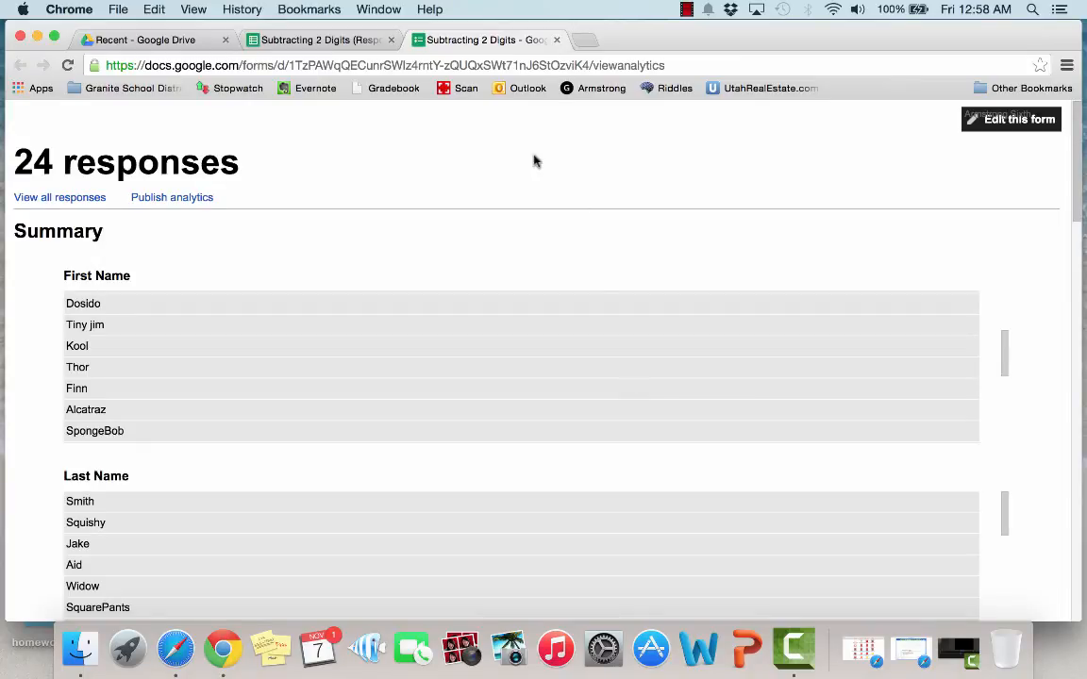
{"action": "left_click", "coordinate": [686, 12]}
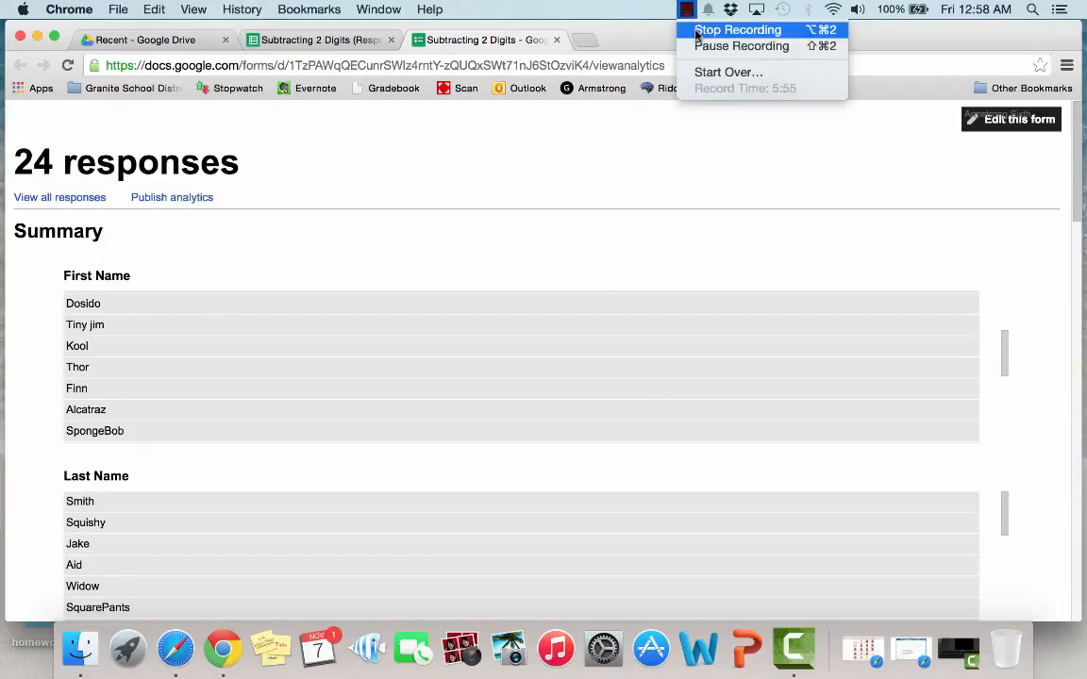